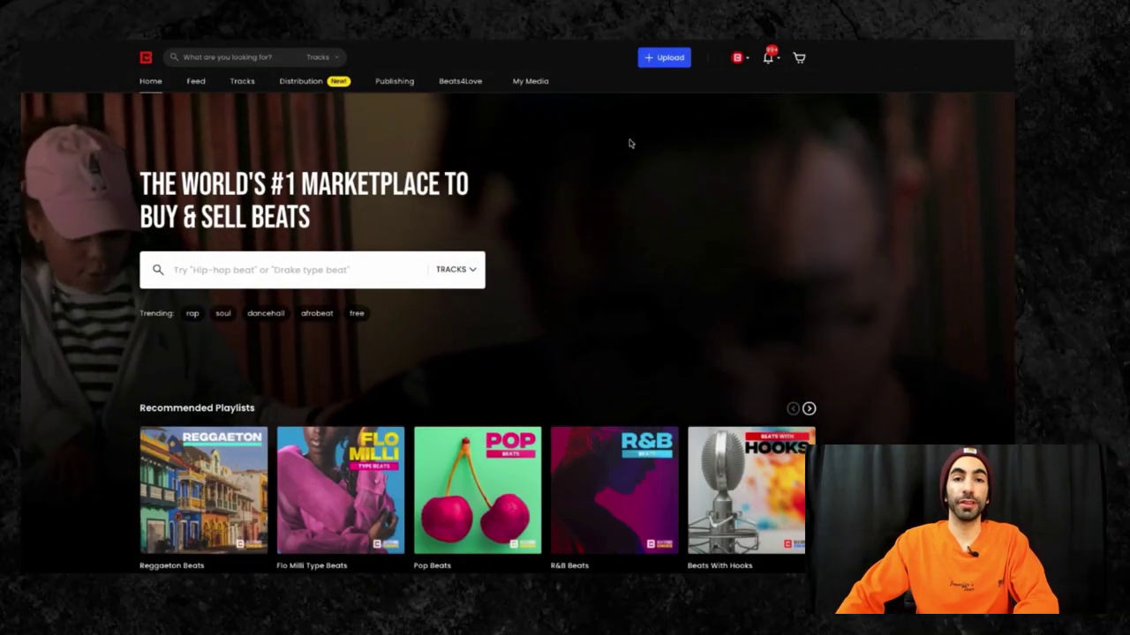
- Go to Services under My Media and start creating a new service
click(541, 82)
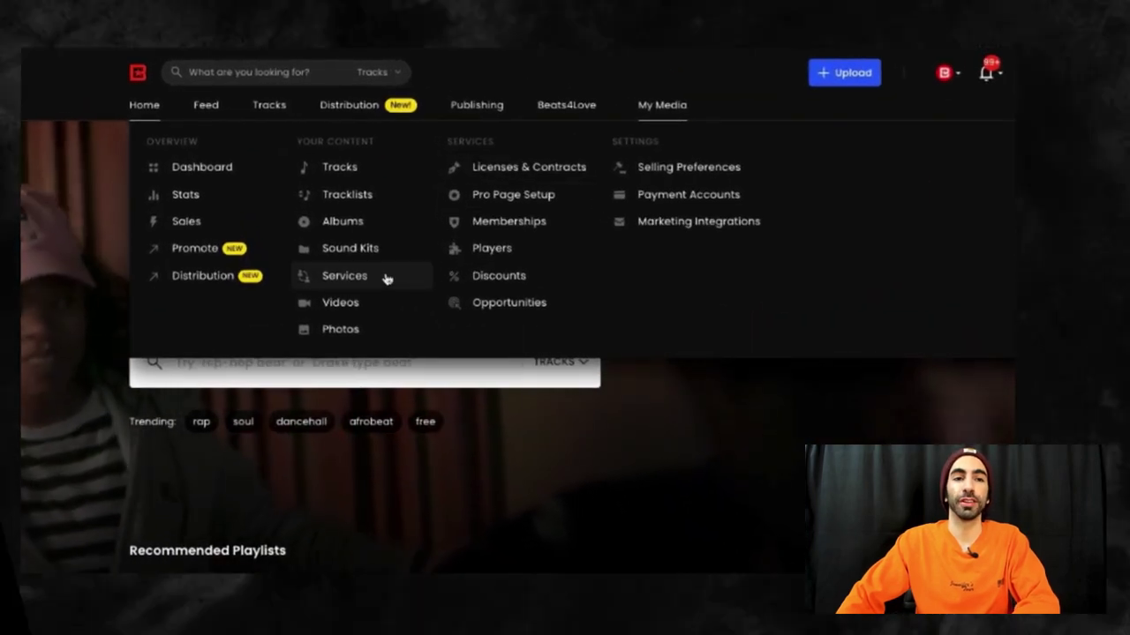
click(376, 282)
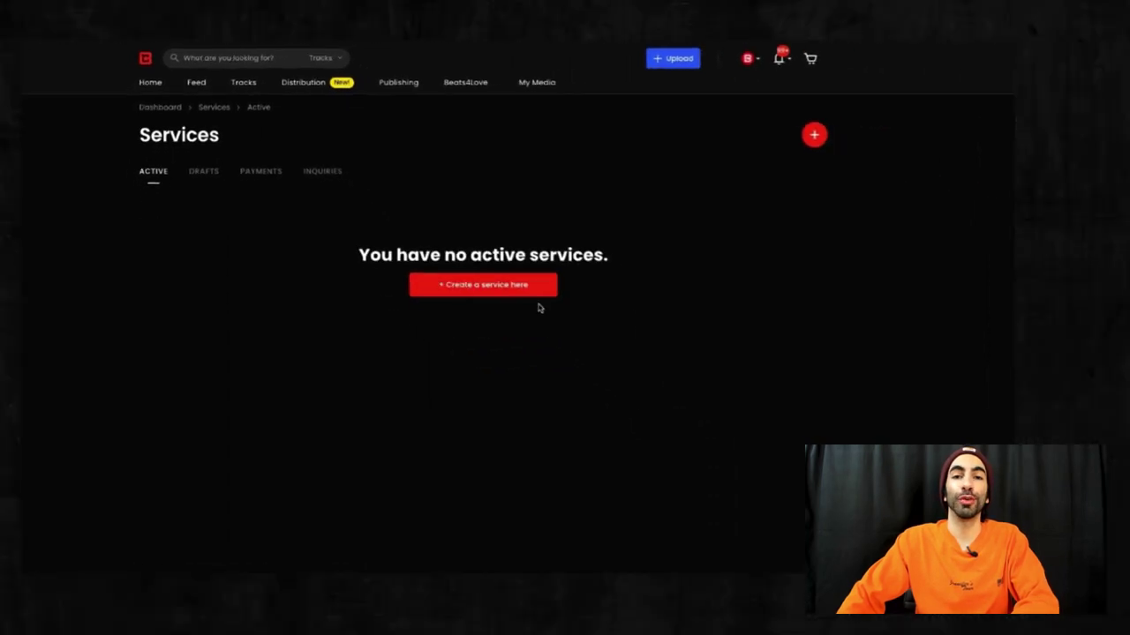
click(801, 139)
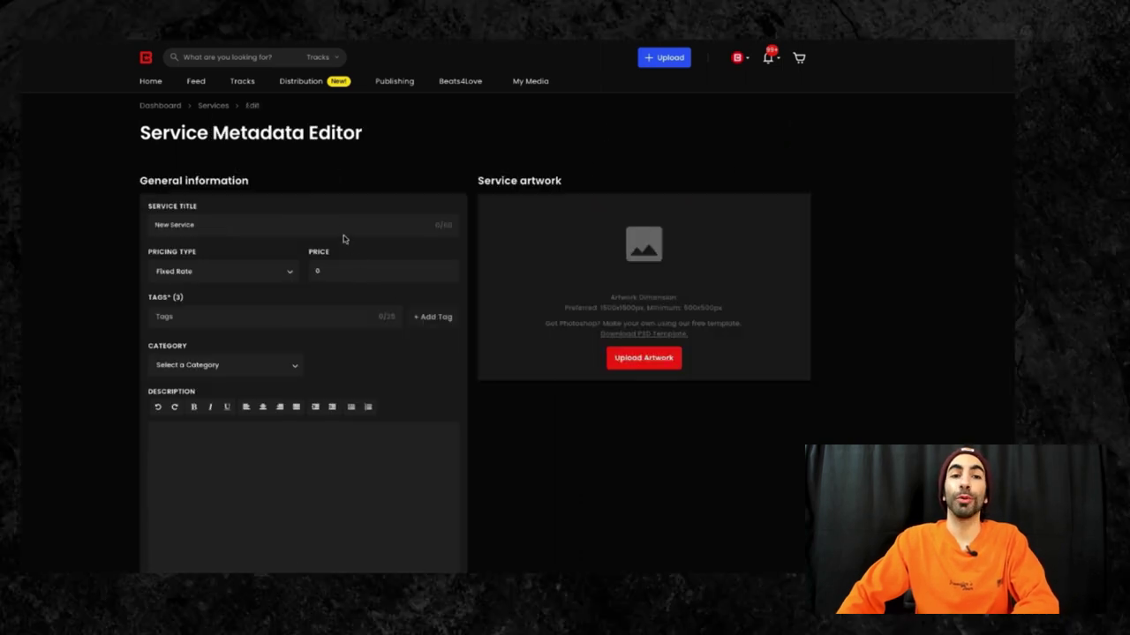
- Replace the default 'New Service' title with 'Vocal Mixing'
click(349, 224)
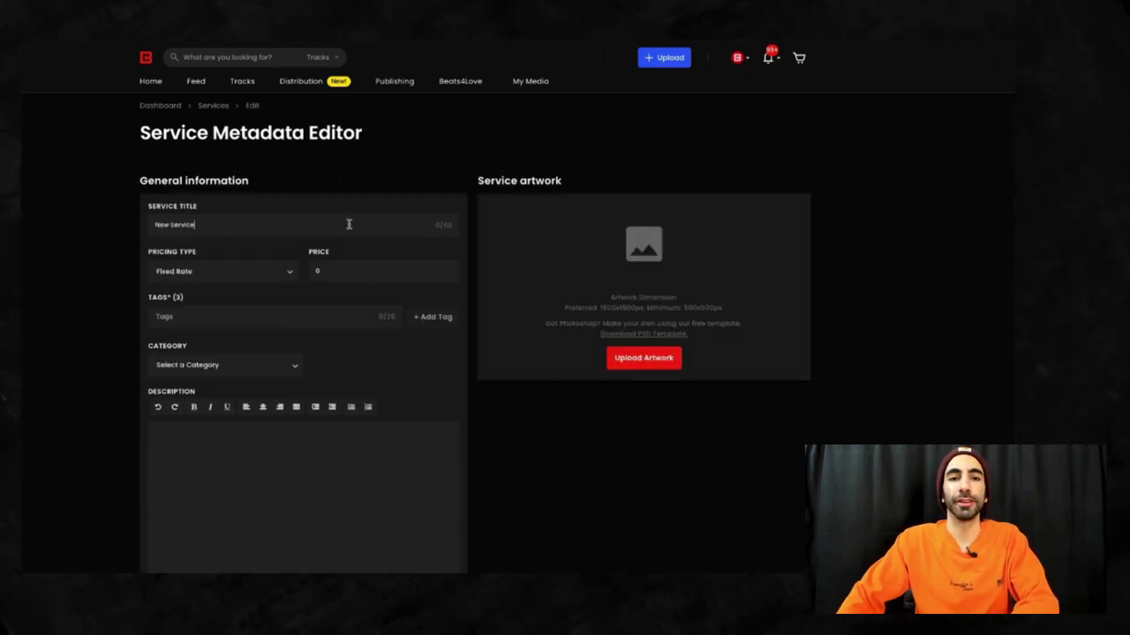
key(BackSpace)
key(BackSpace)
key(BackSpace)
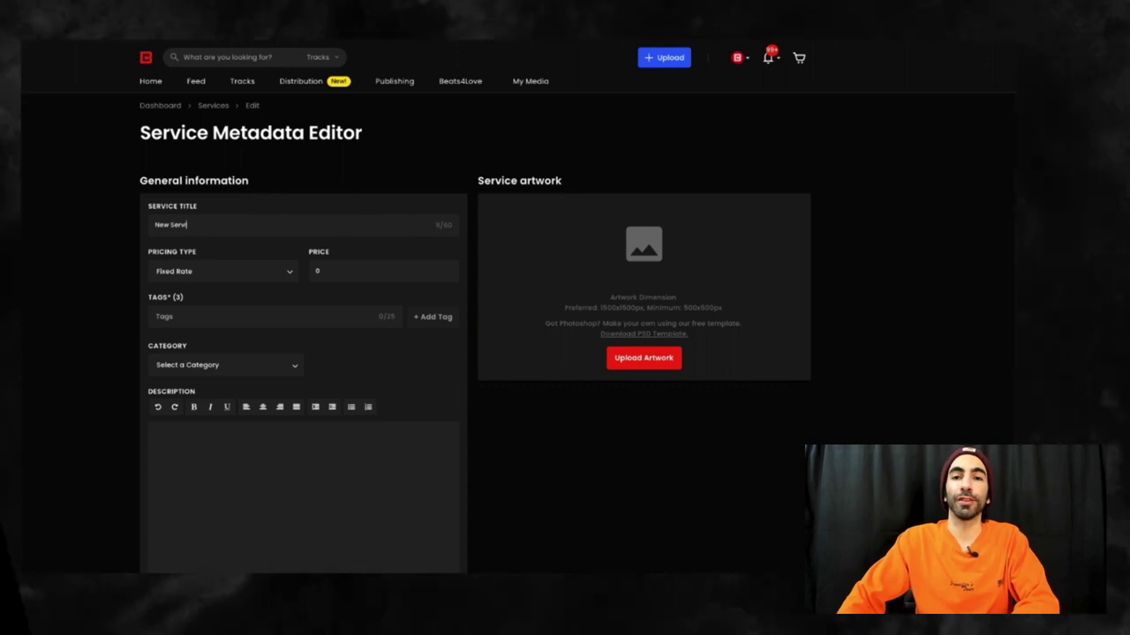
key(BackSpace)
key(BackSpace)
key(BackSpace)
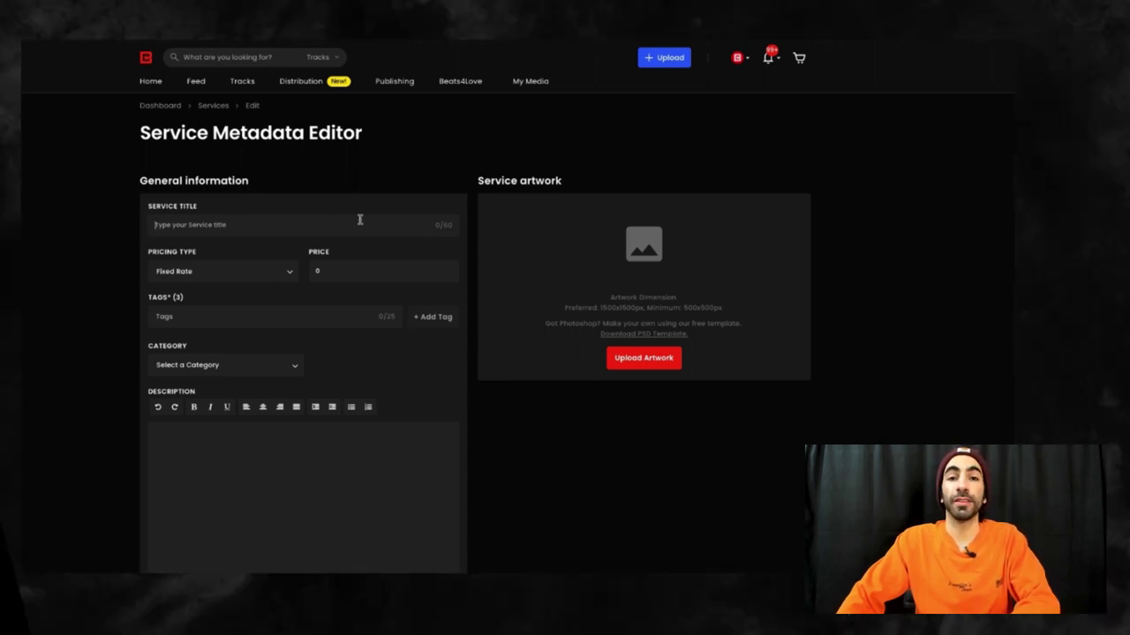
text(Vocal)
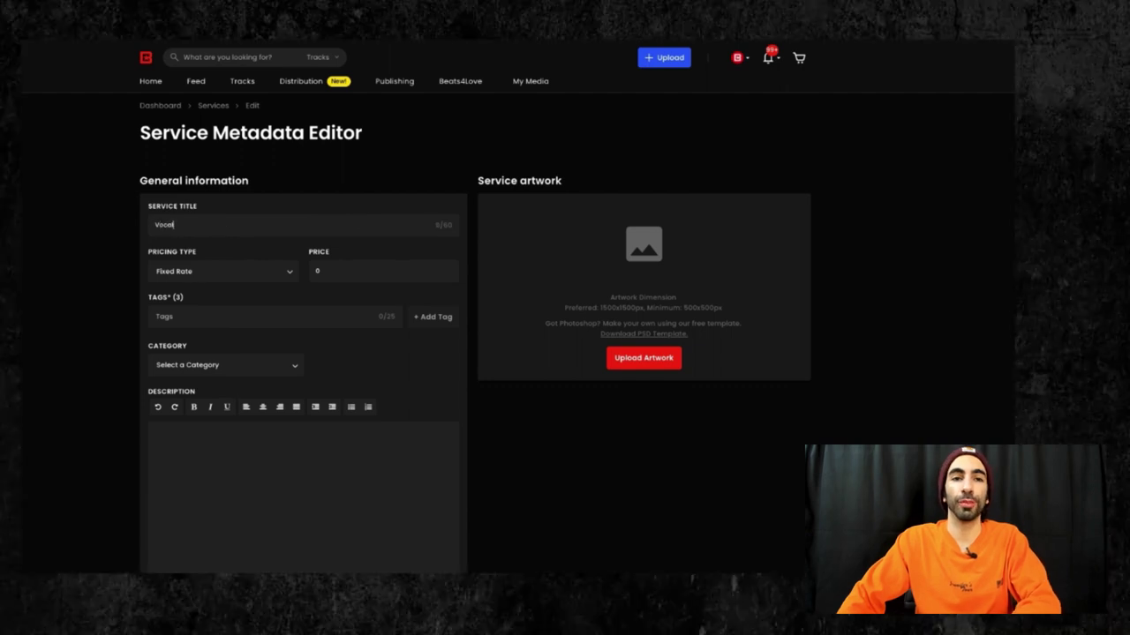
text( Mixing)
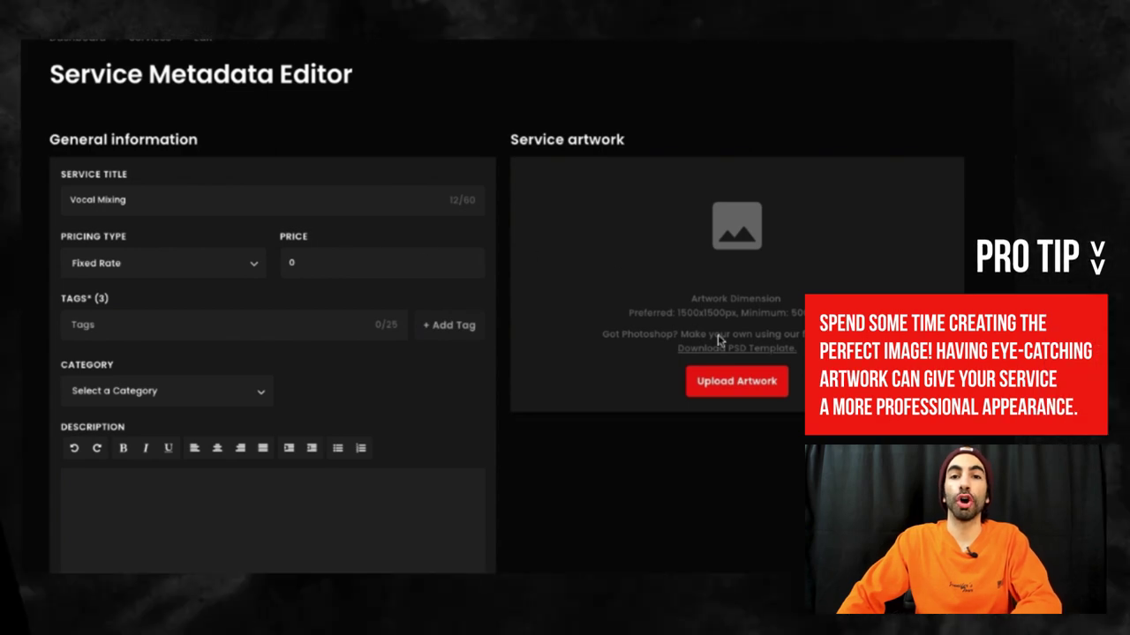
click(758, 385)
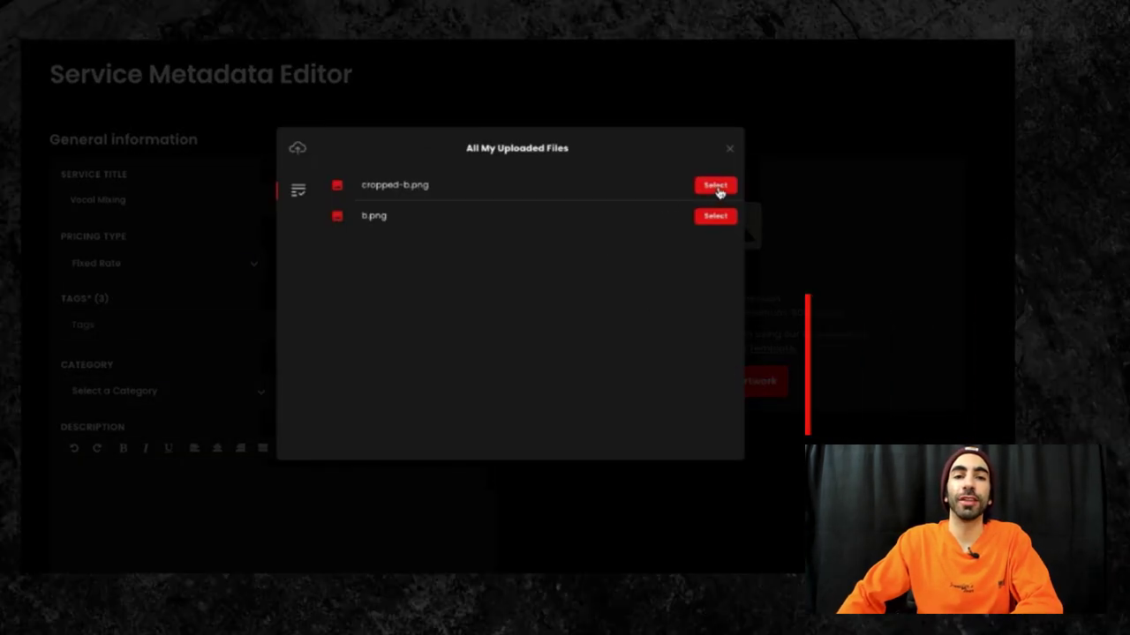
- Set the cropped-b.png red B-with-star logo as the service artwork
click(714, 186)
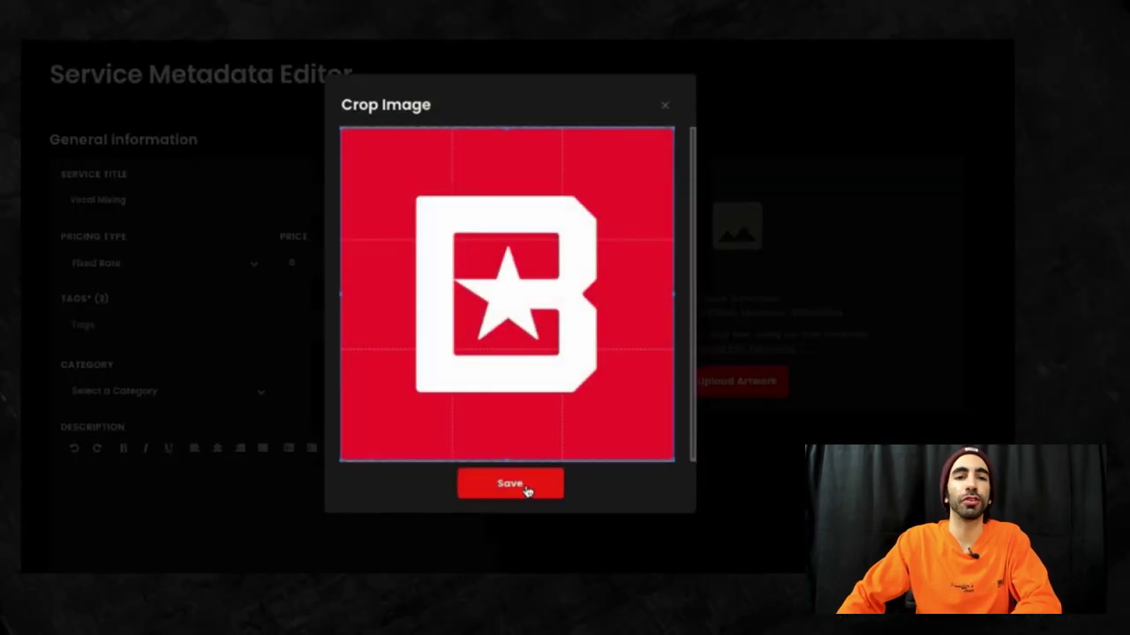
click(527, 492)
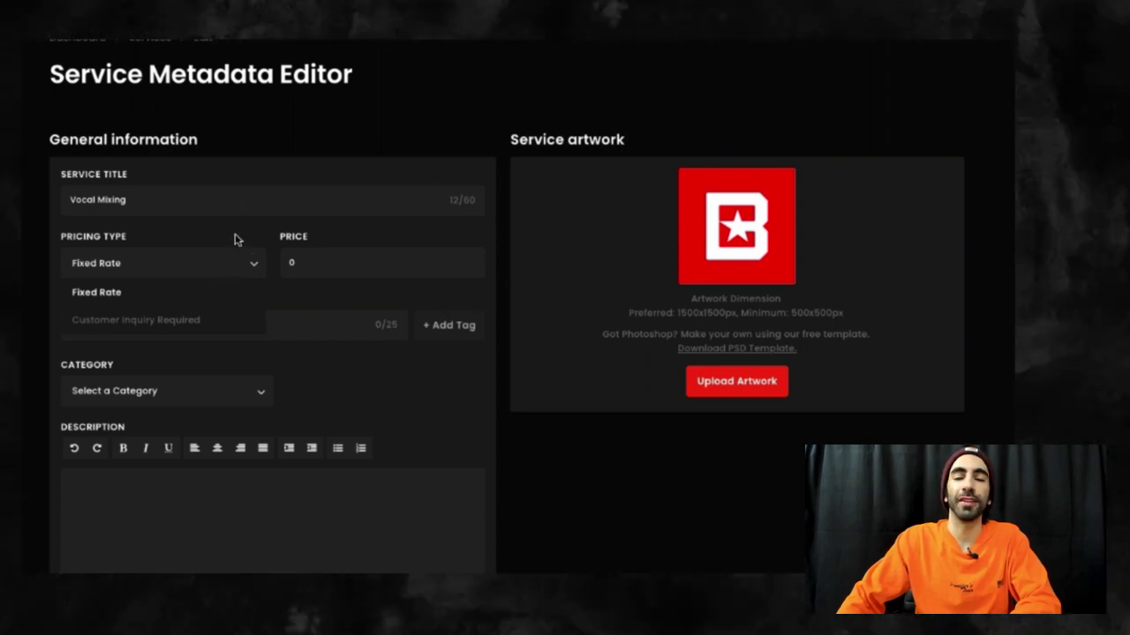
click(302, 260)
text(50)
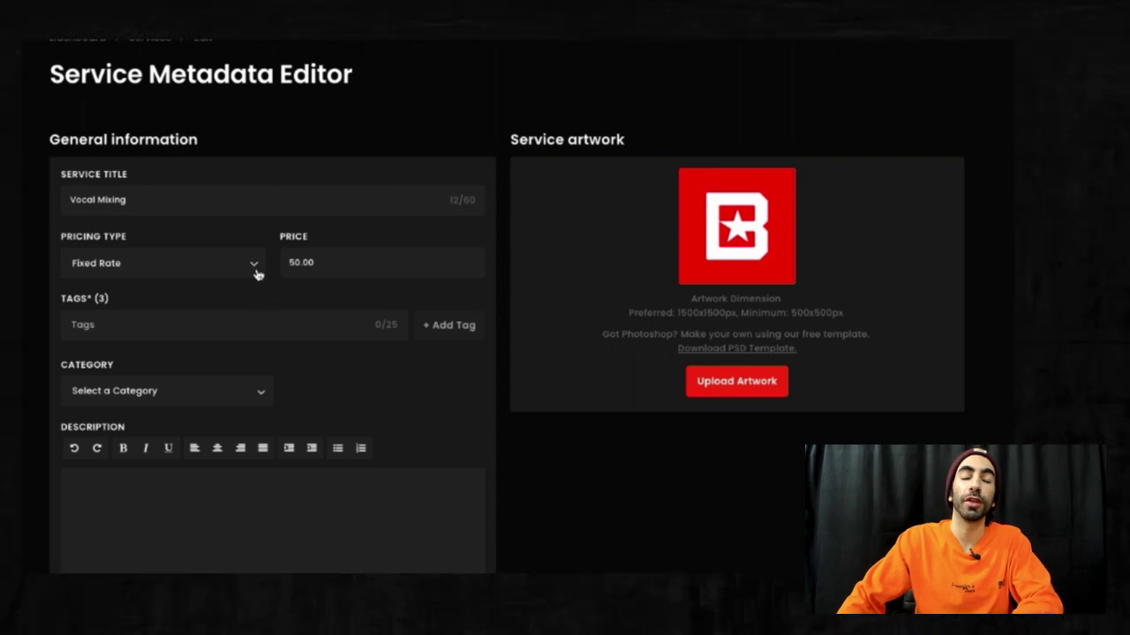
- Bring up the Pricing Type options again, with the price still at 50.00
click(255, 266)
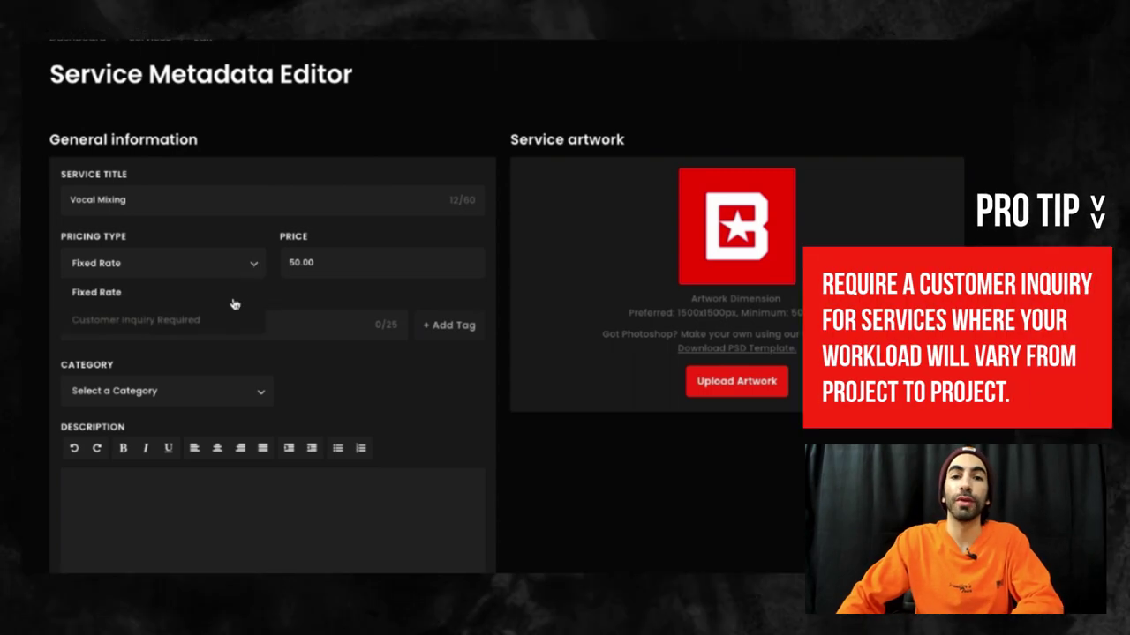
- Switch the service pricing type to Customer Inquiry Required, removing the fixed price
click(212, 318)
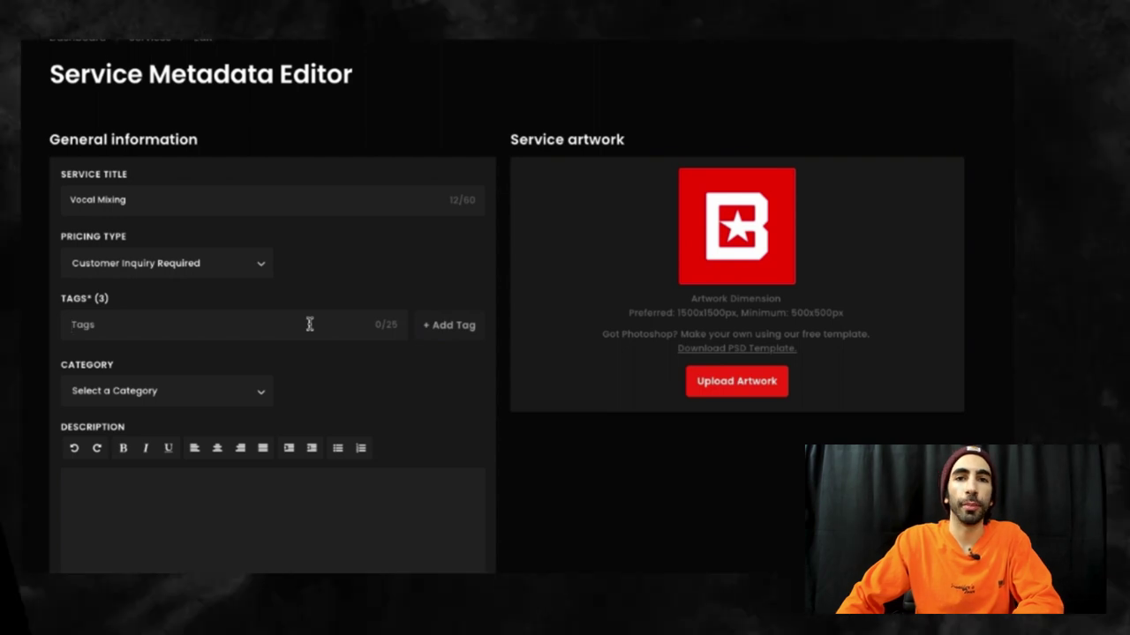
- Add the tags 'vocal mixing', 'vocal production' and 'vocal editing' to the service
text(vocal)
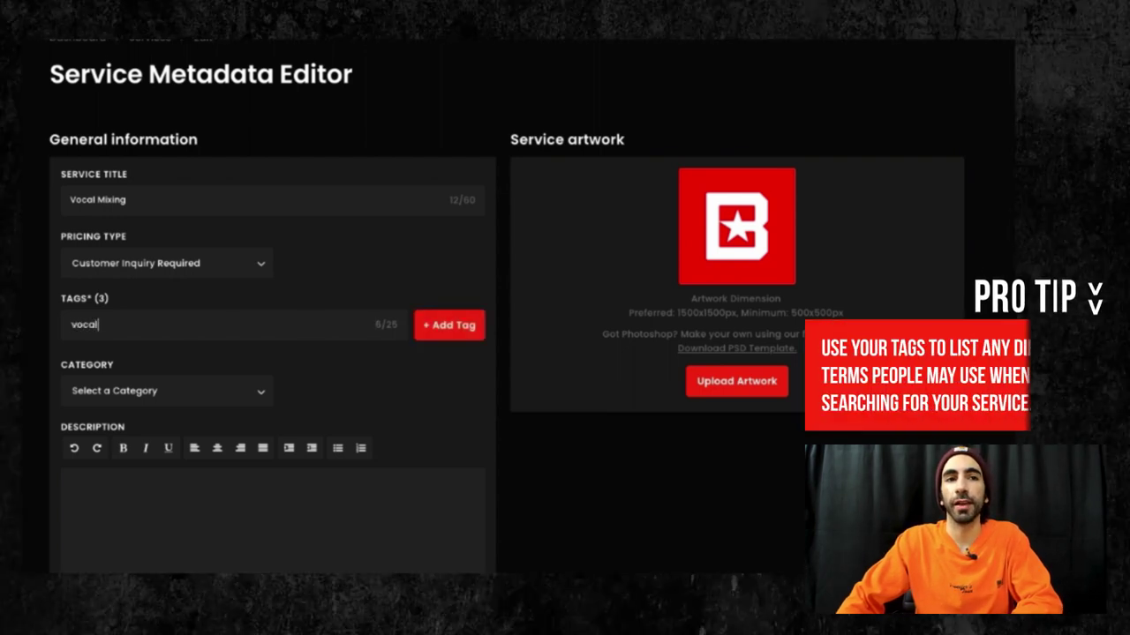
text( mixing)
key(Return)
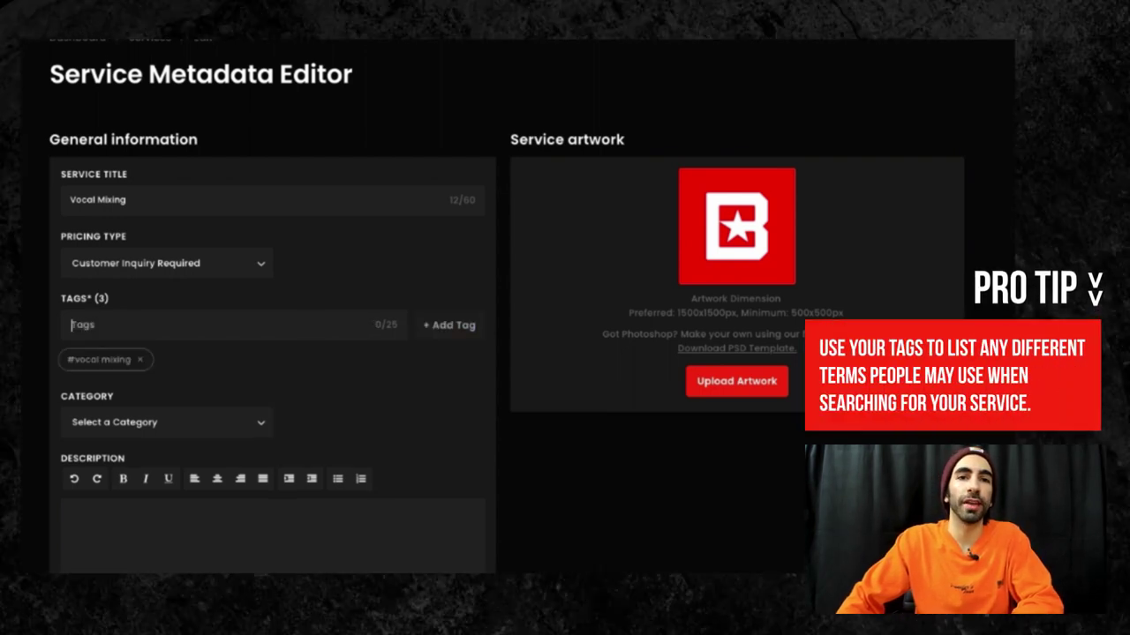
text(vocal pro)
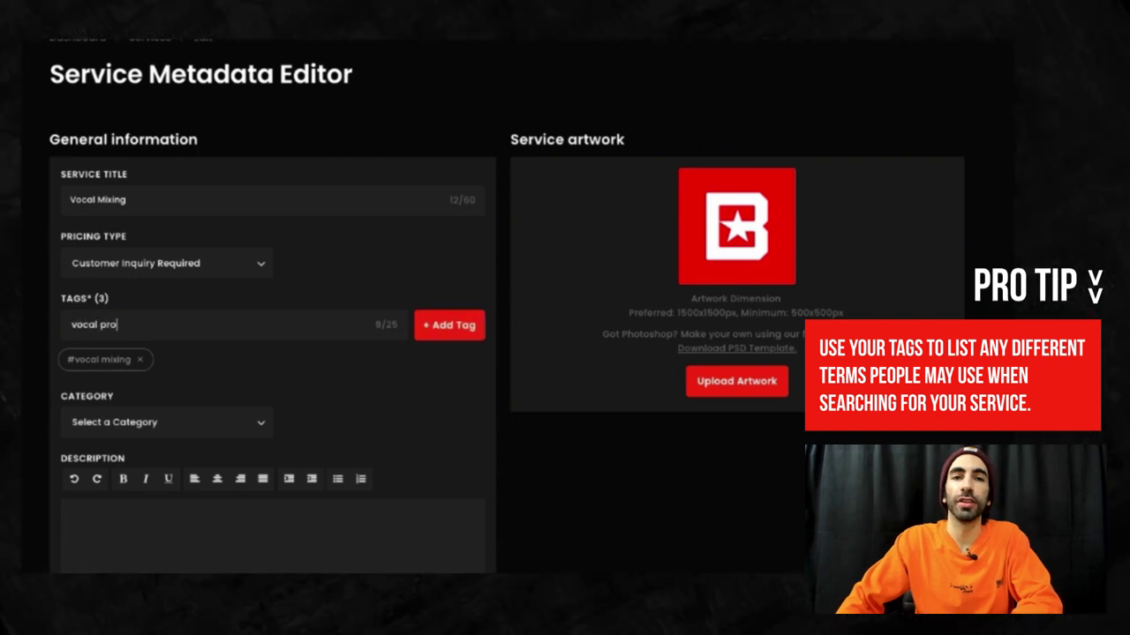
text(duction)
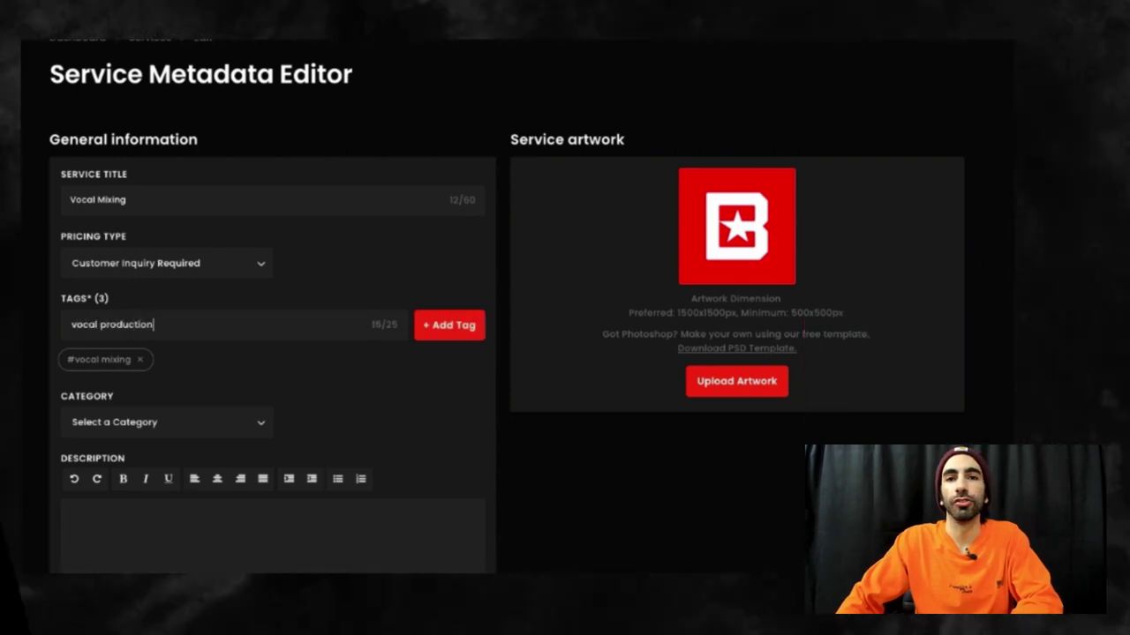
key(Return)
text(vocal e)
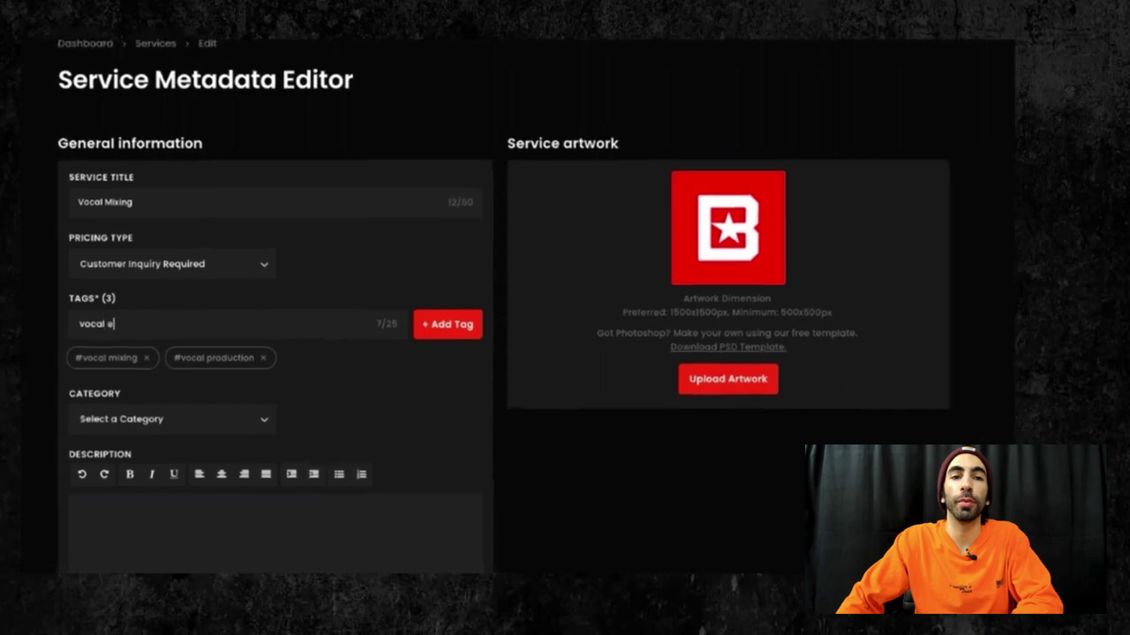
text(diting)
key(Return)
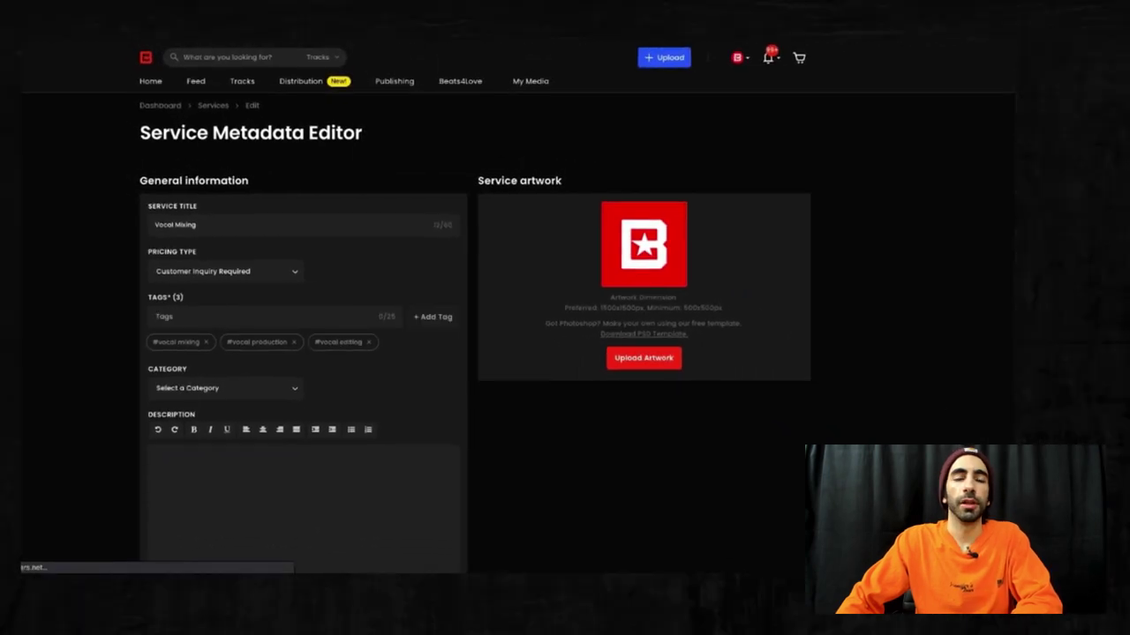
- Choose Vocal Production from the service Category list
click(293, 391)
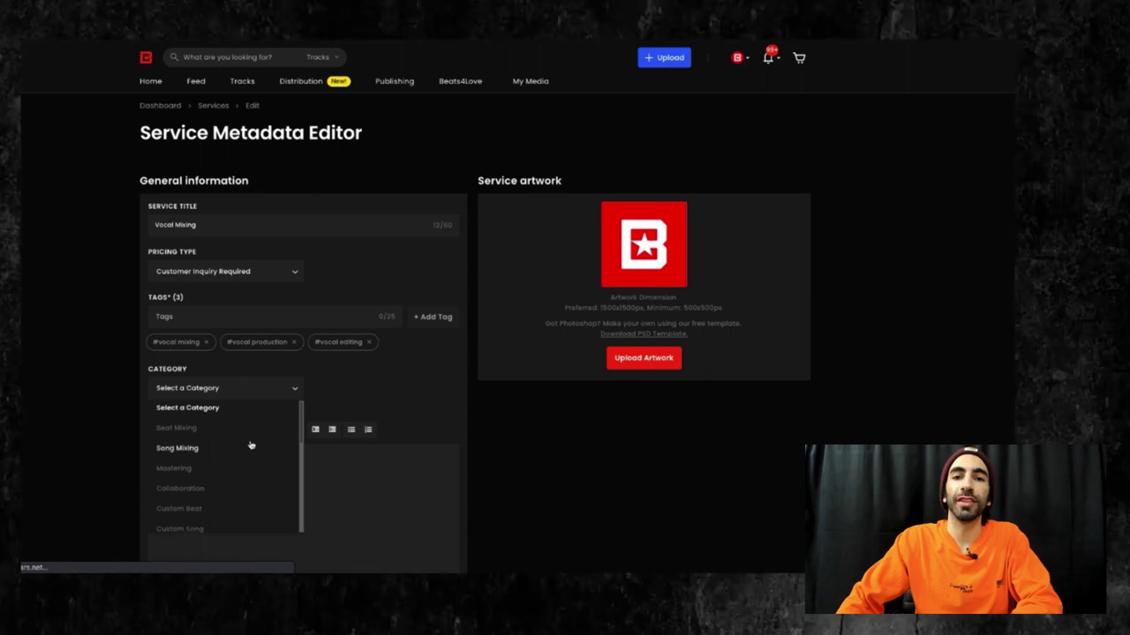
scroll(252, 448, down, 1)
scroll(254, 453, down, 1)
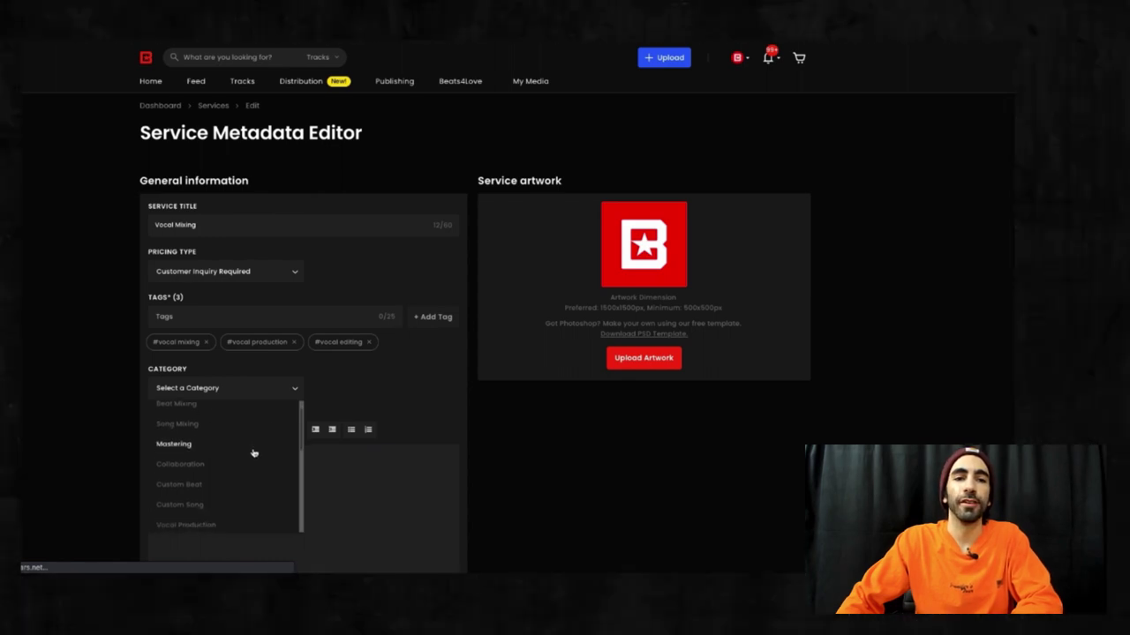
scroll(254, 455, down, 1)
scroll(253, 454, down, 1)
scroll(253, 456, down, 2)
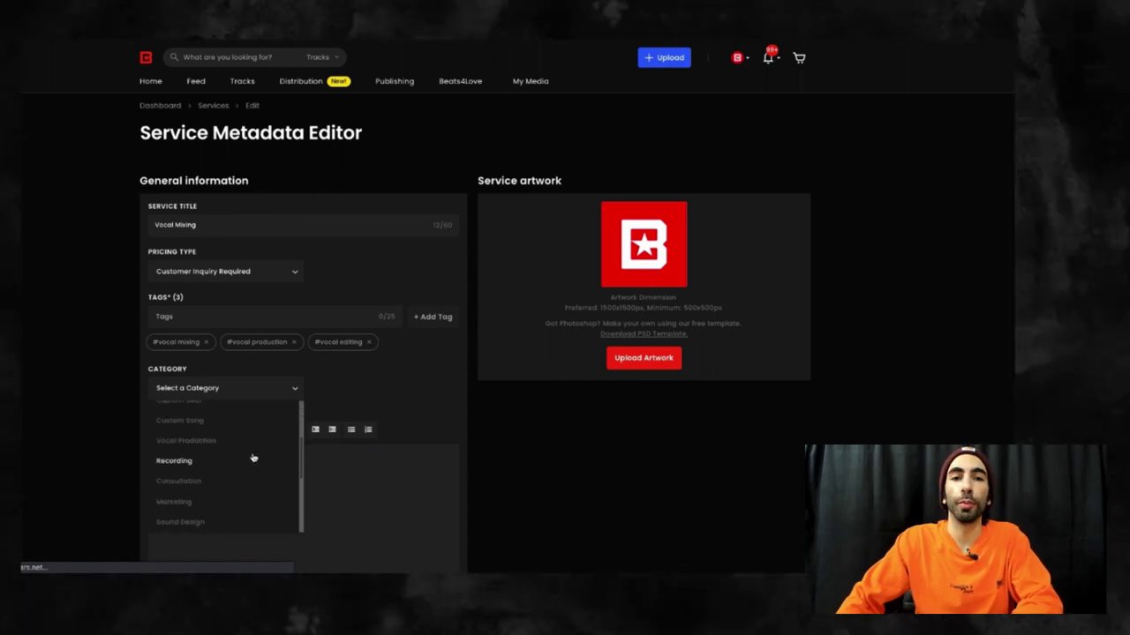
scroll(251, 460, down, 1)
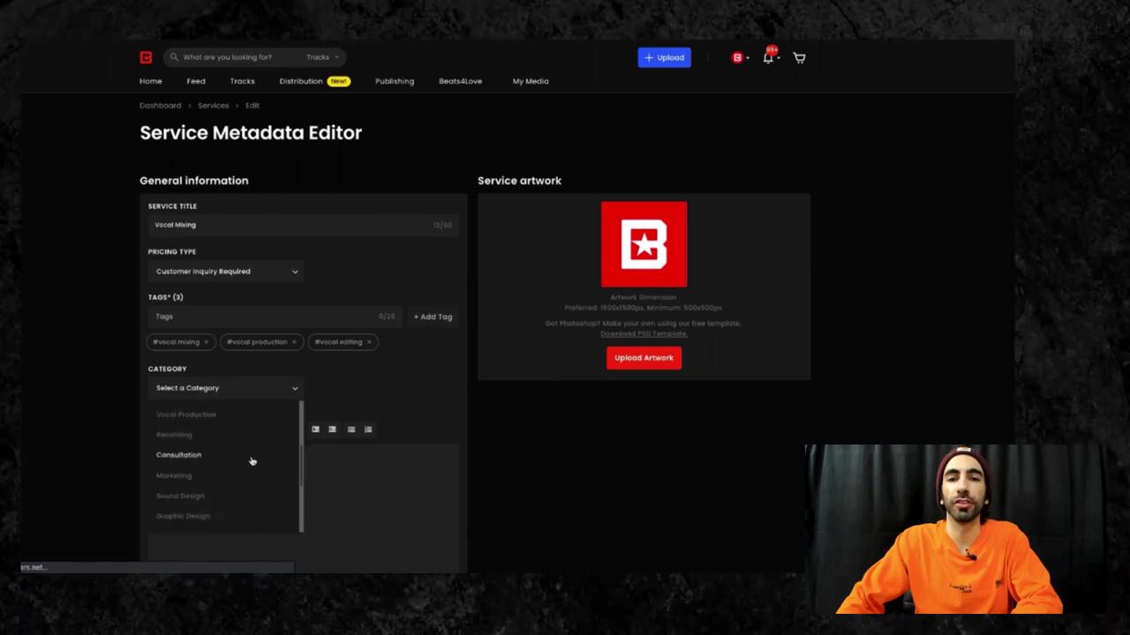
scroll(252, 462, down, 1)
scroll(252, 463, down, 1)
scroll(252, 463, down, 2)
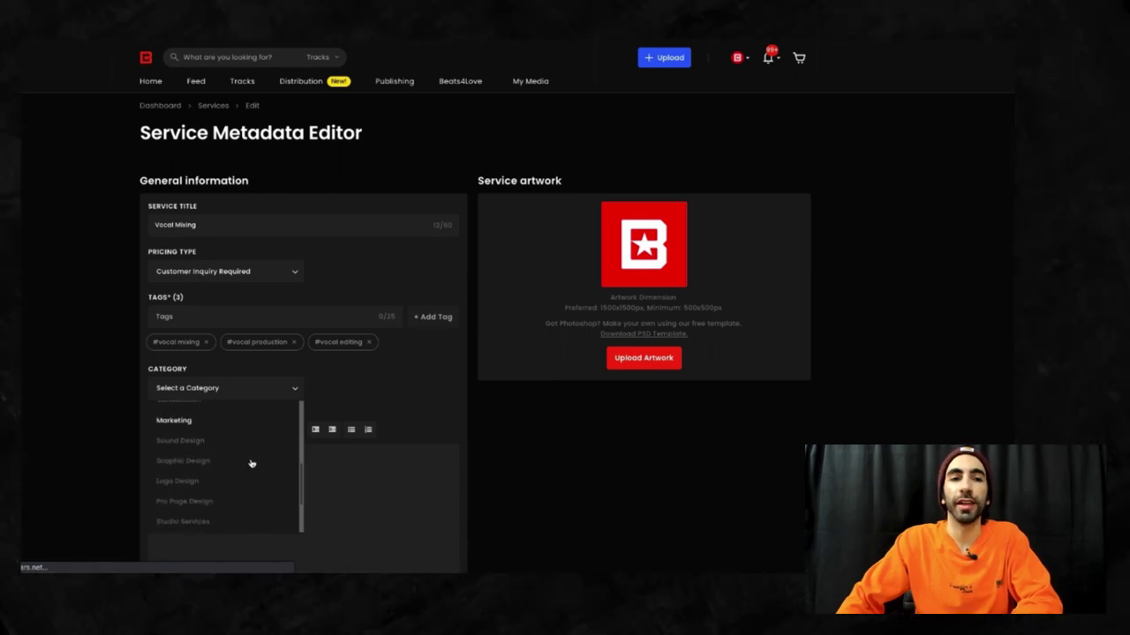
scroll(251, 464, down, 1)
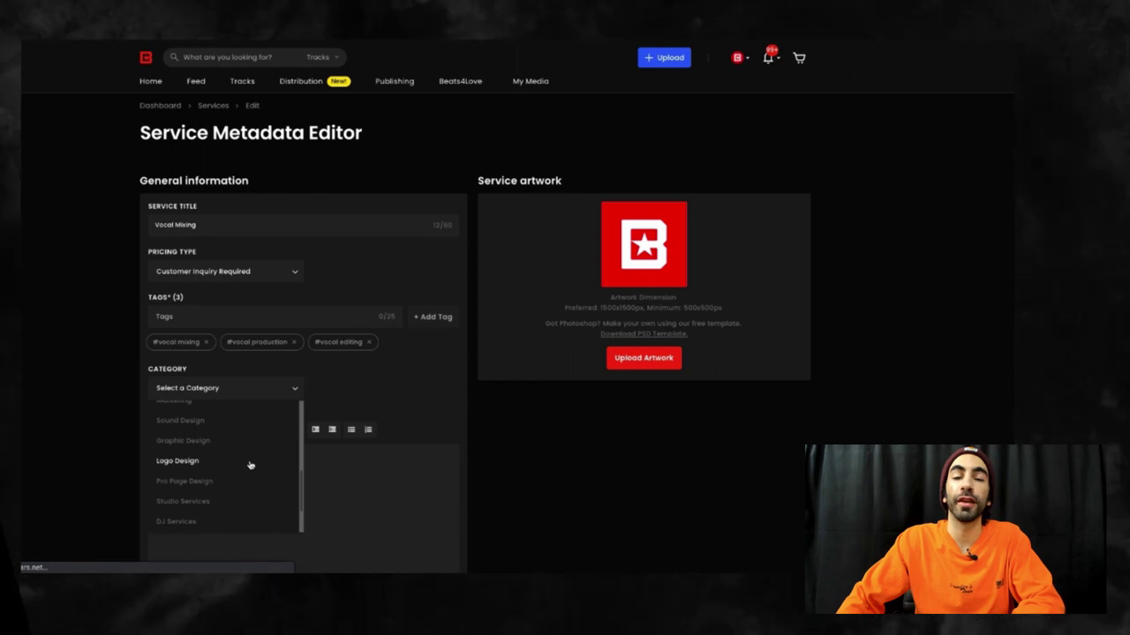
scroll(250, 466, down, 1)
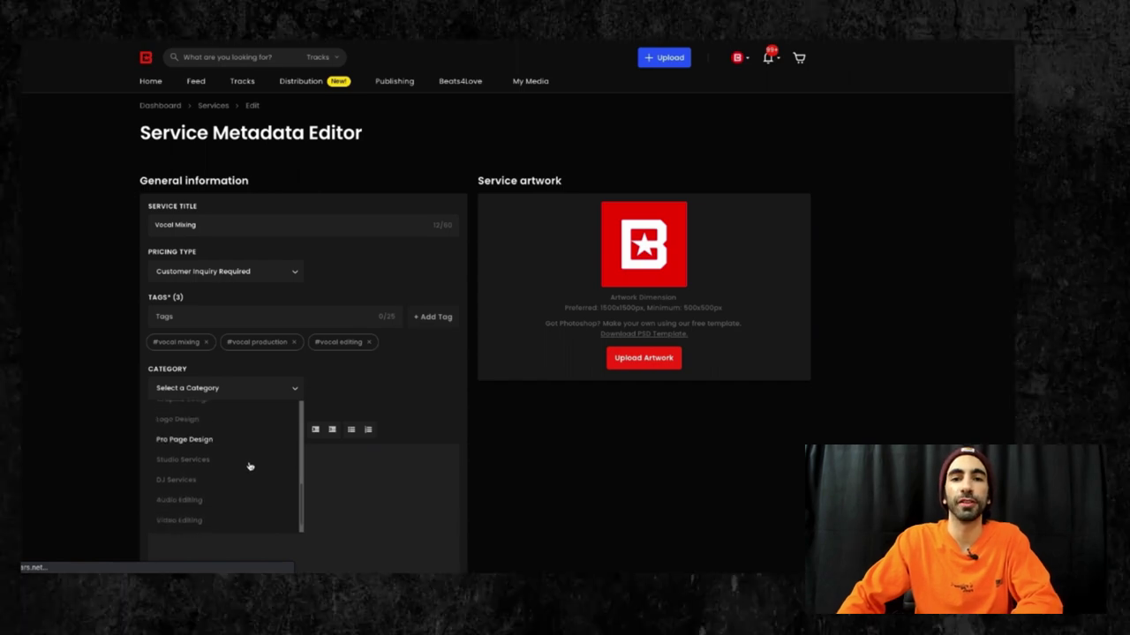
scroll(249, 467, down, 1)
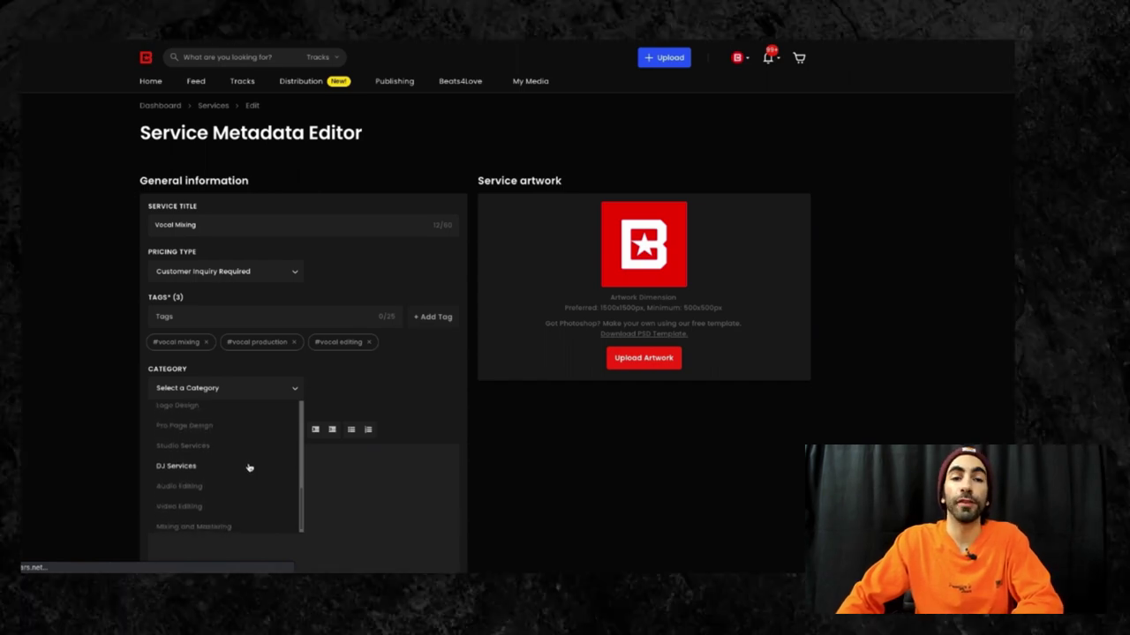
scroll(249, 466, up, 1)
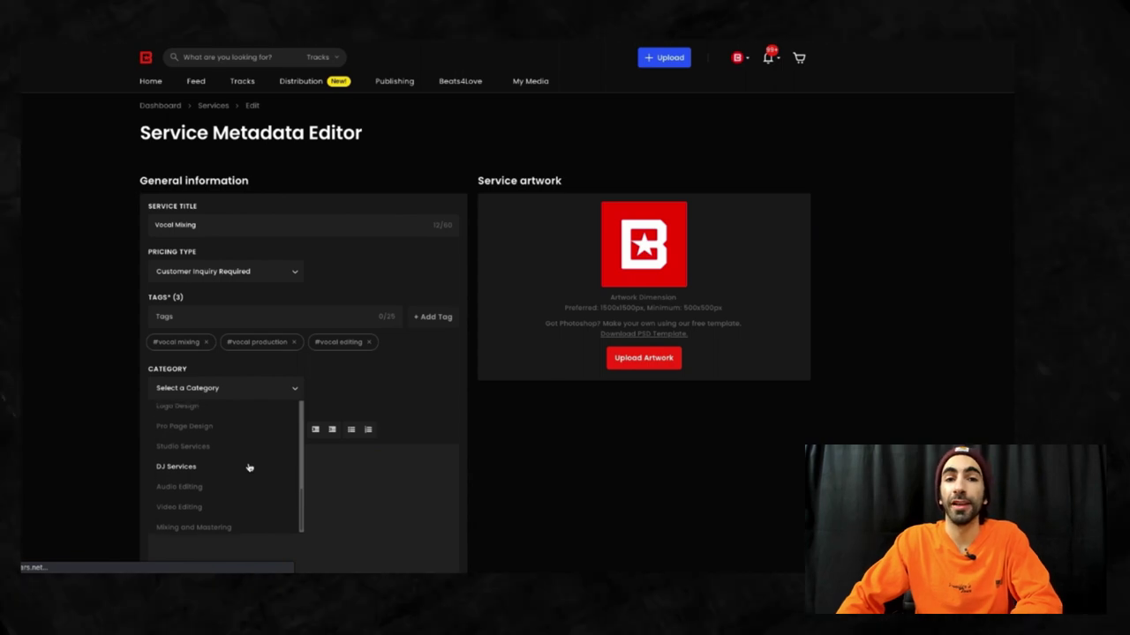
scroll(249, 467, up, 2)
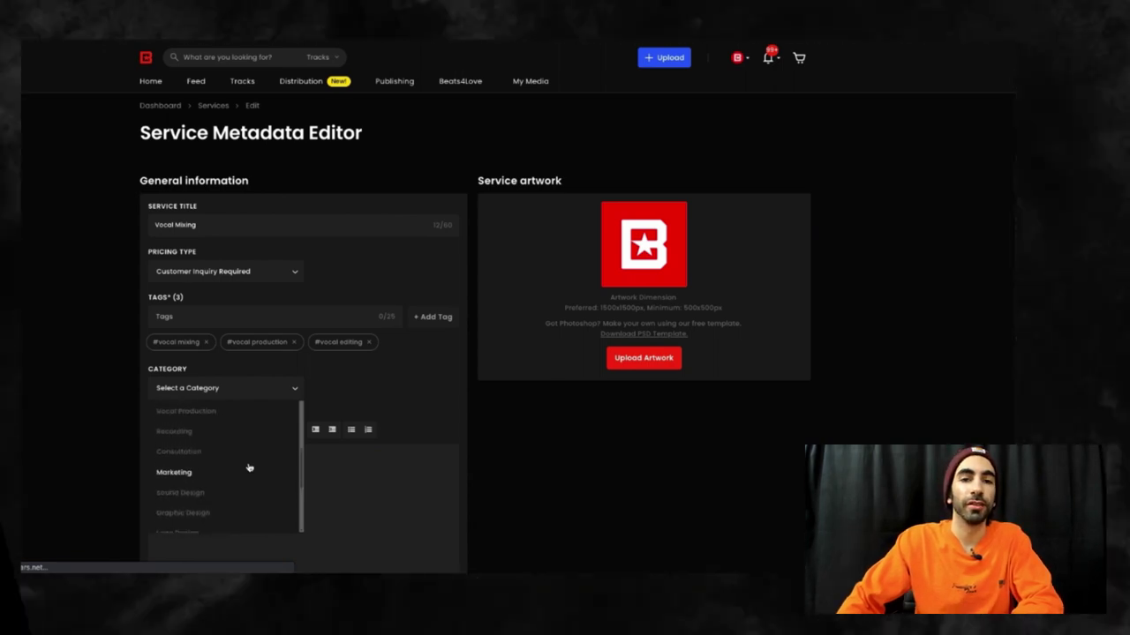
scroll(249, 467, up, 1)
scroll(248, 468, up, 1)
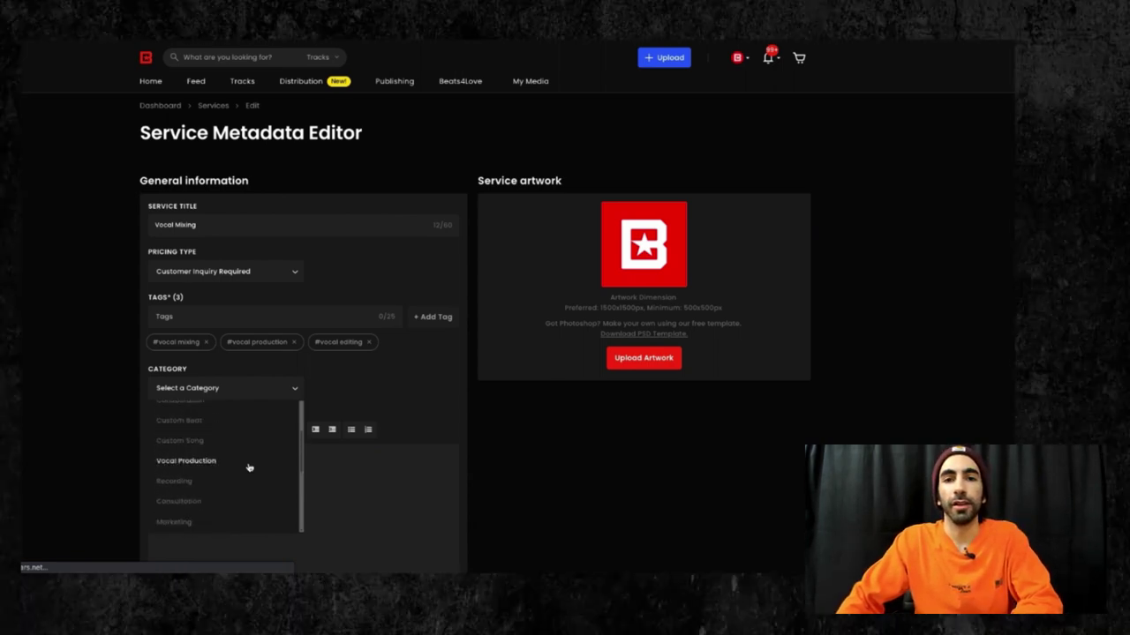
scroll(249, 468, up, 1)
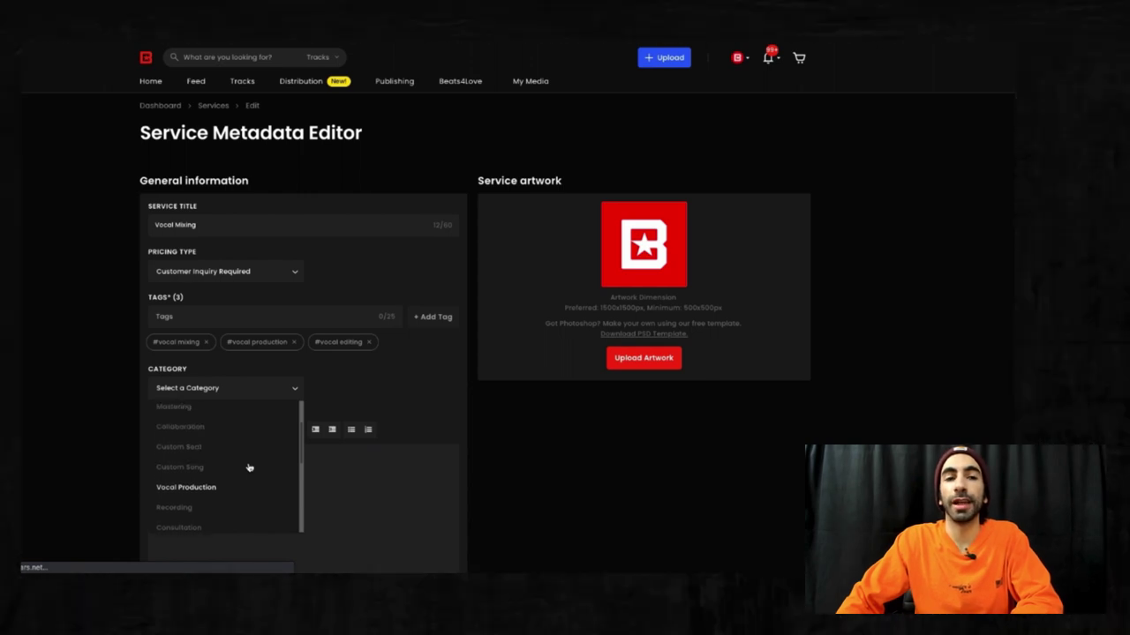
scroll(249, 468, up, 2)
scroll(249, 467, up, 1)
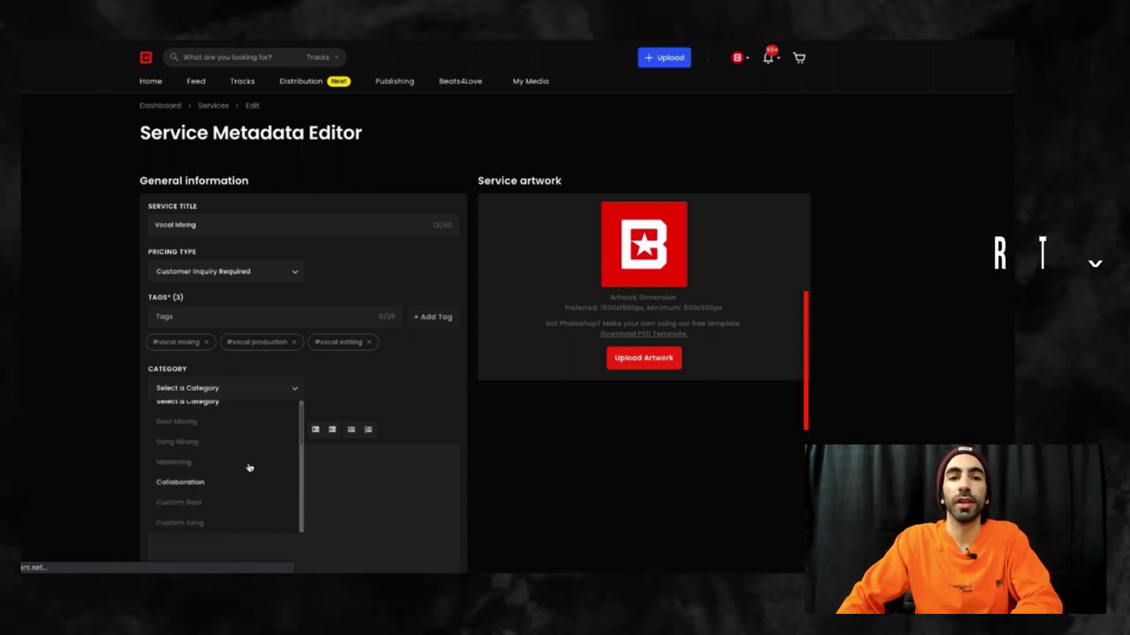
scroll(248, 468, down, 1)
scroll(249, 468, down, 1)
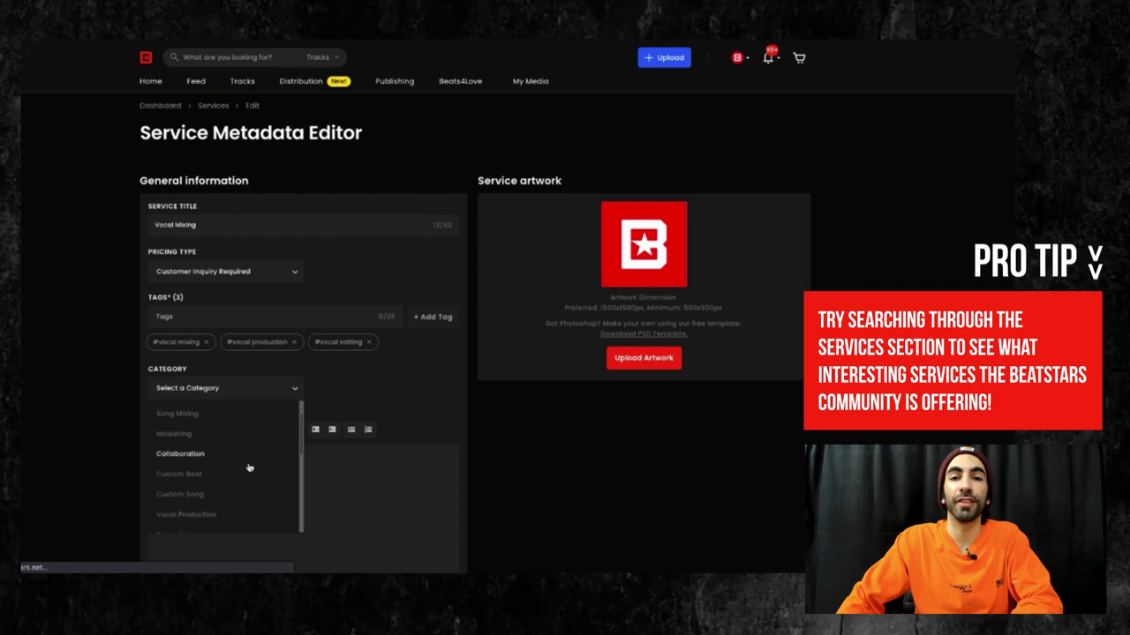
scroll(249, 468, down, 1)
scroll(236, 473, down, 1)
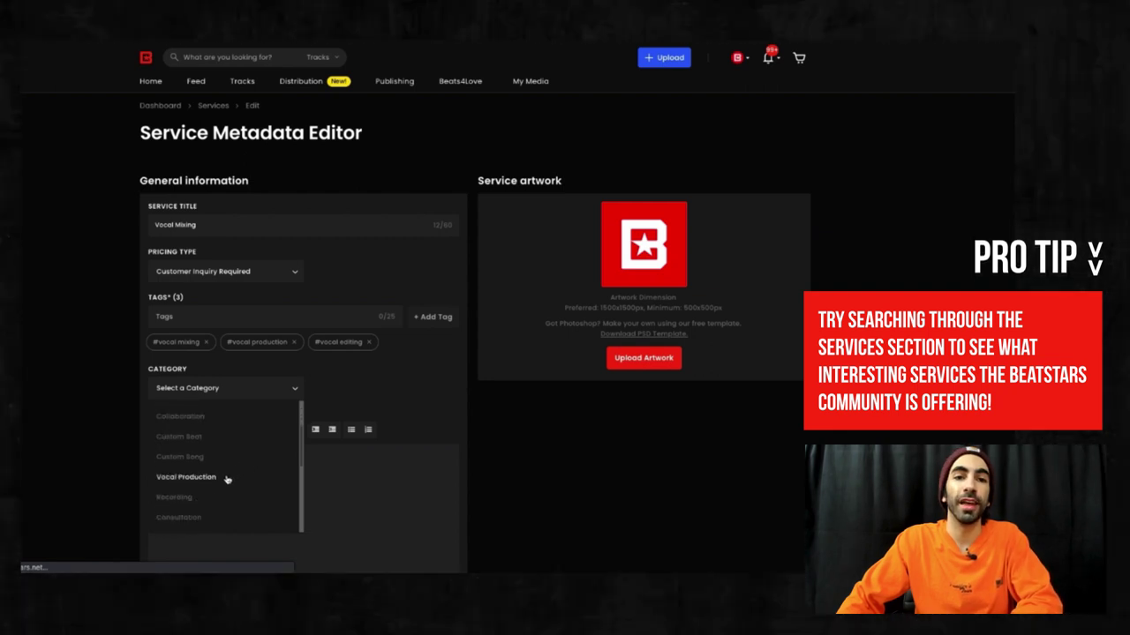
click(230, 477)
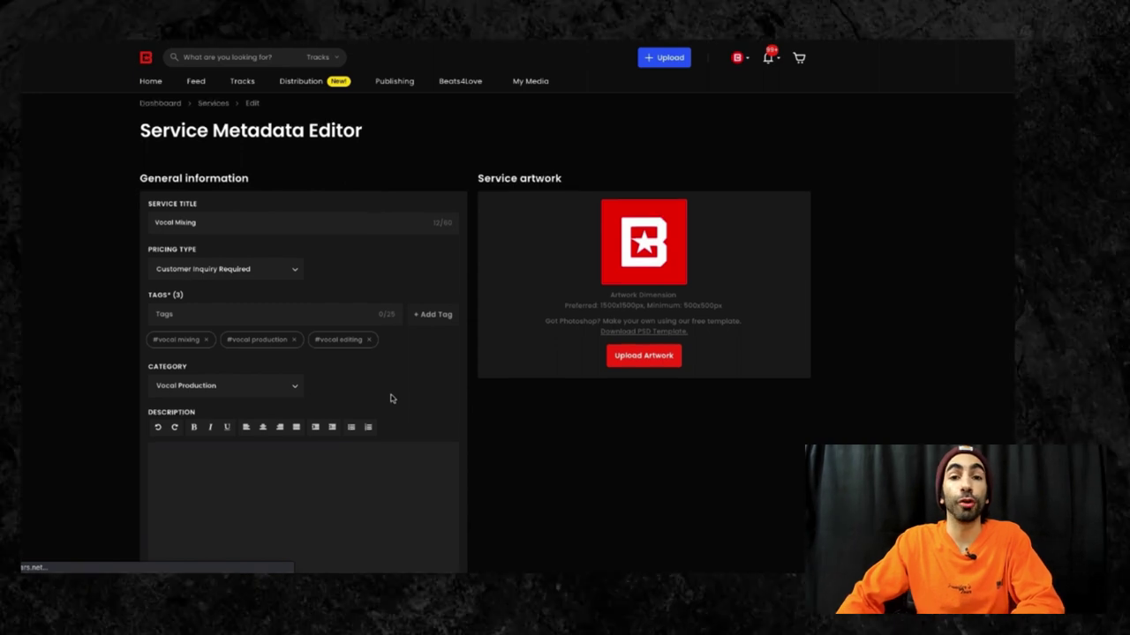
- Write description lines 'Turnaround time' and 'Files I need to get started', then begin a revisions line
scroll(391, 399, down, 1)
scroll(391, 399, down, 3)
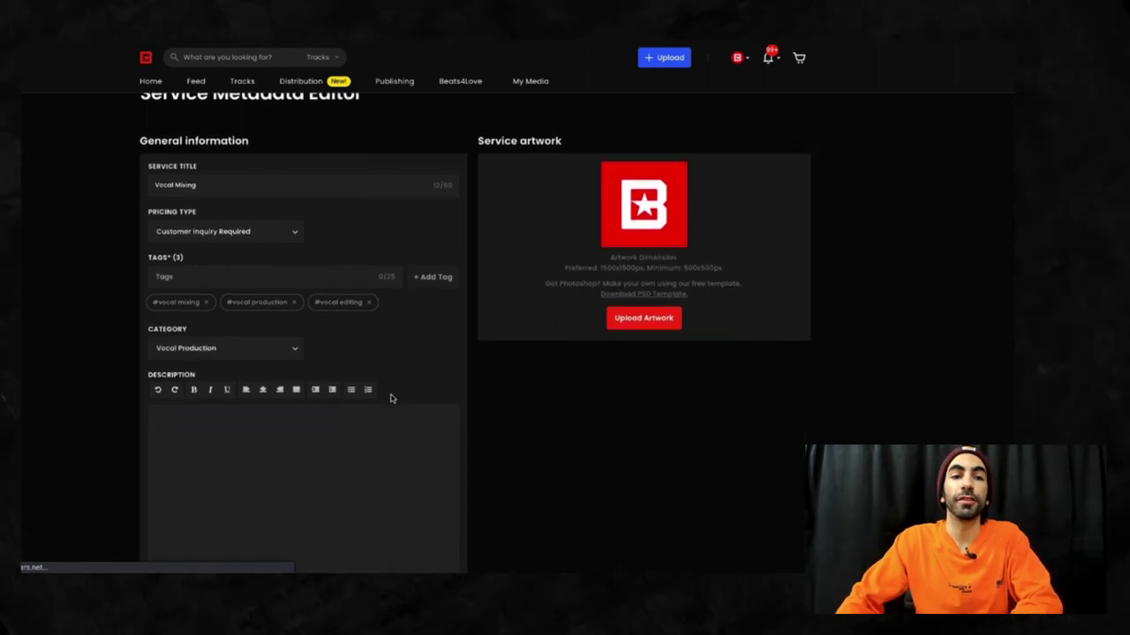
scroll(392, 398, down, 1)
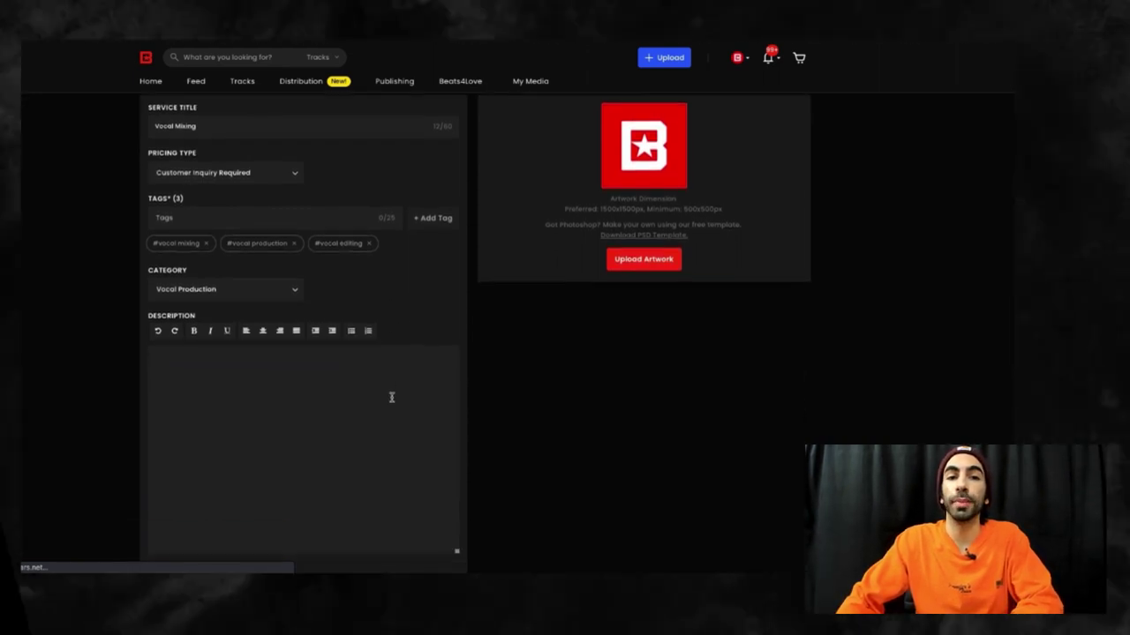
scroll(390, 397, down, 1)
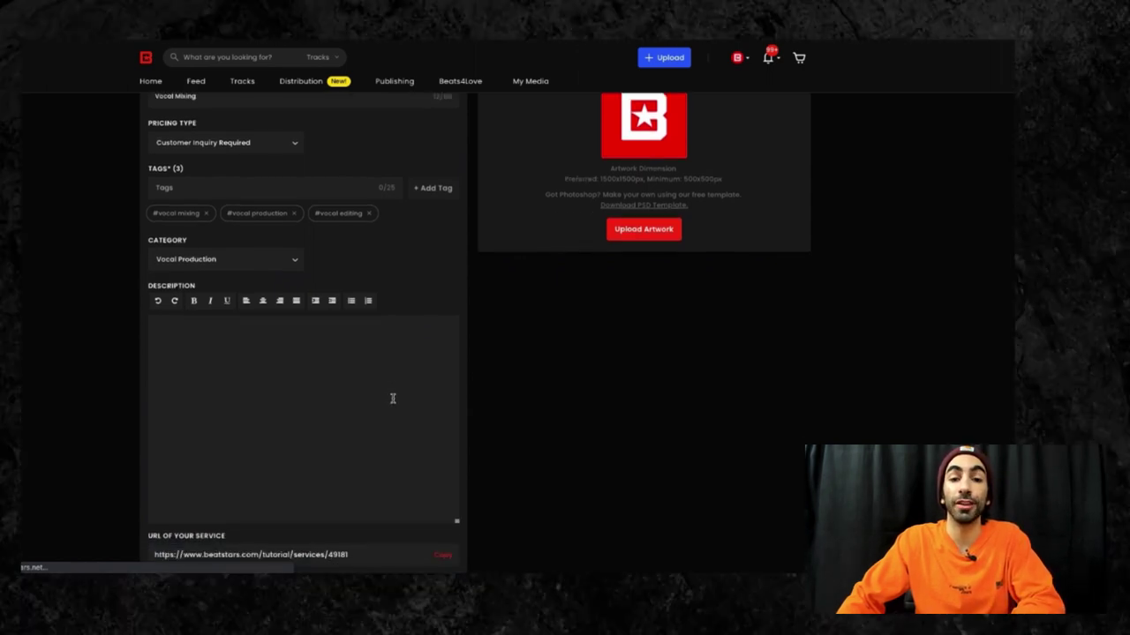
scroll(394, 398, down, 1)
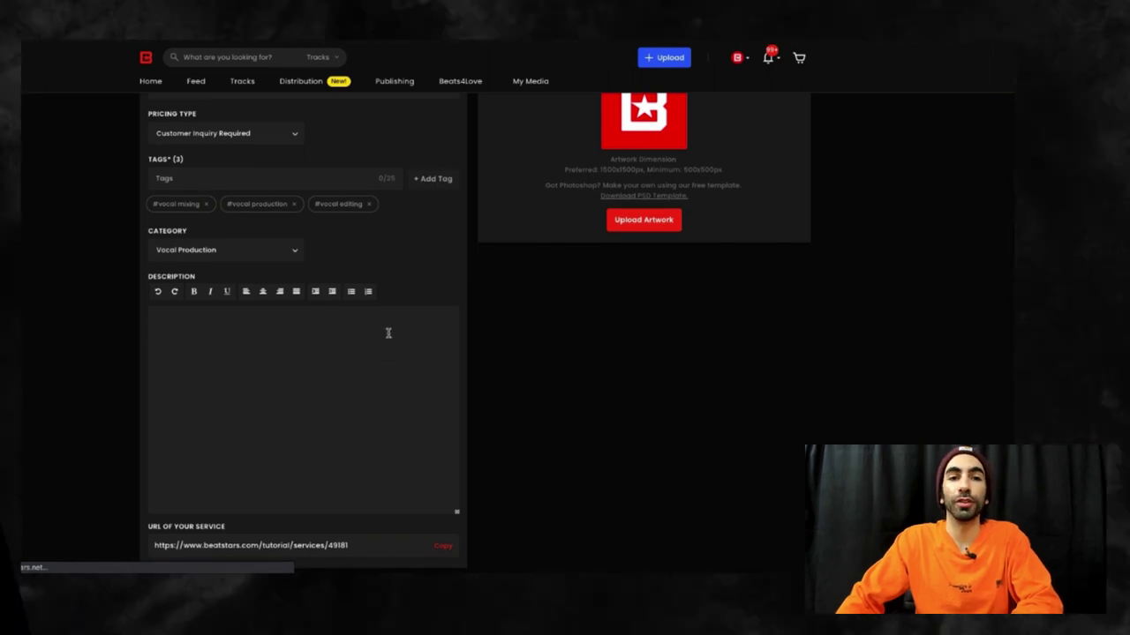
click(383, 329)
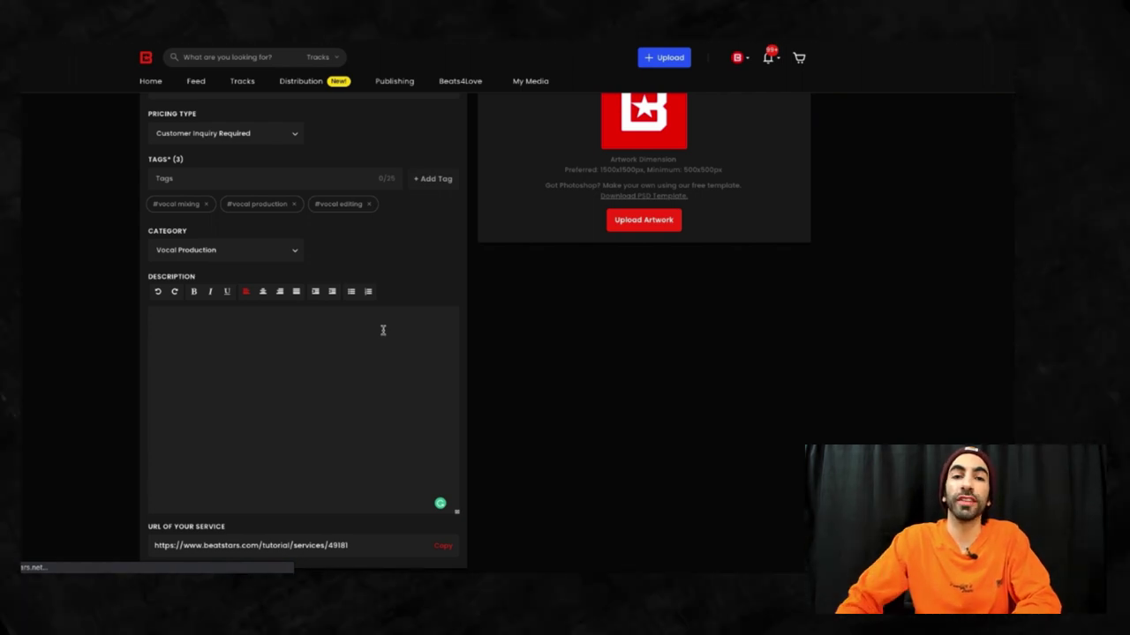
text(Turnar)
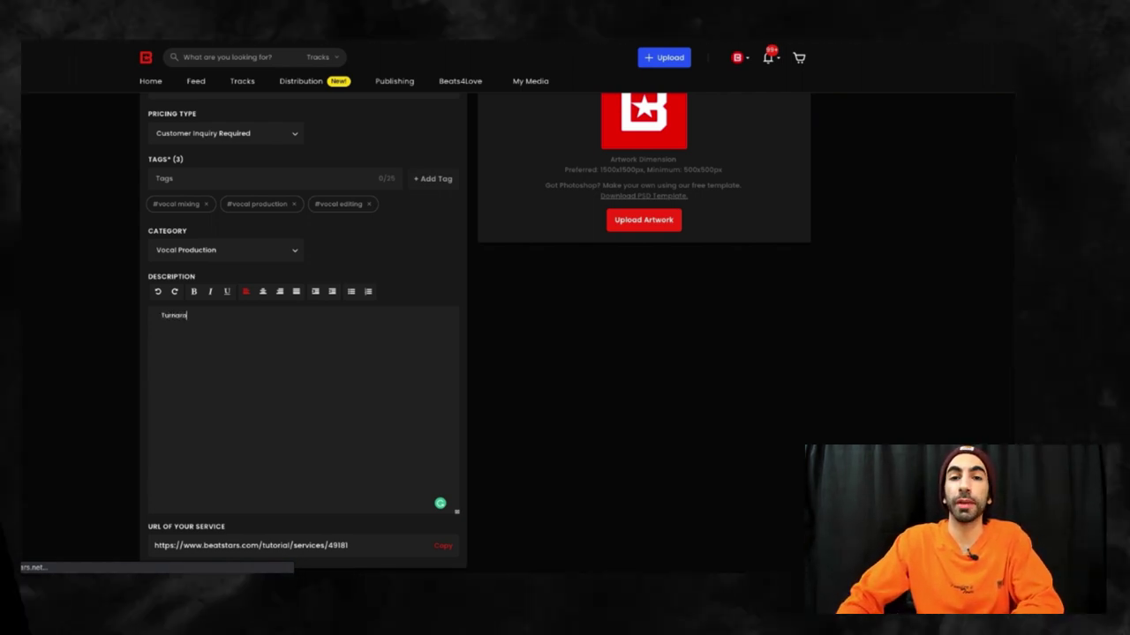
text(ound time)
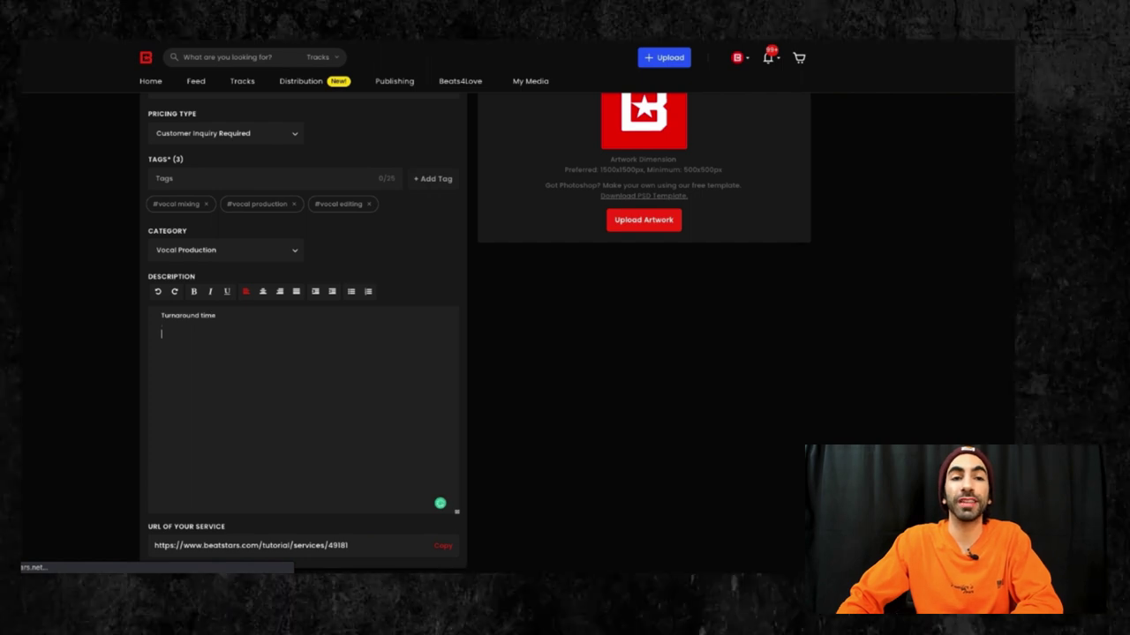
key(Return)
text(Files i need to)
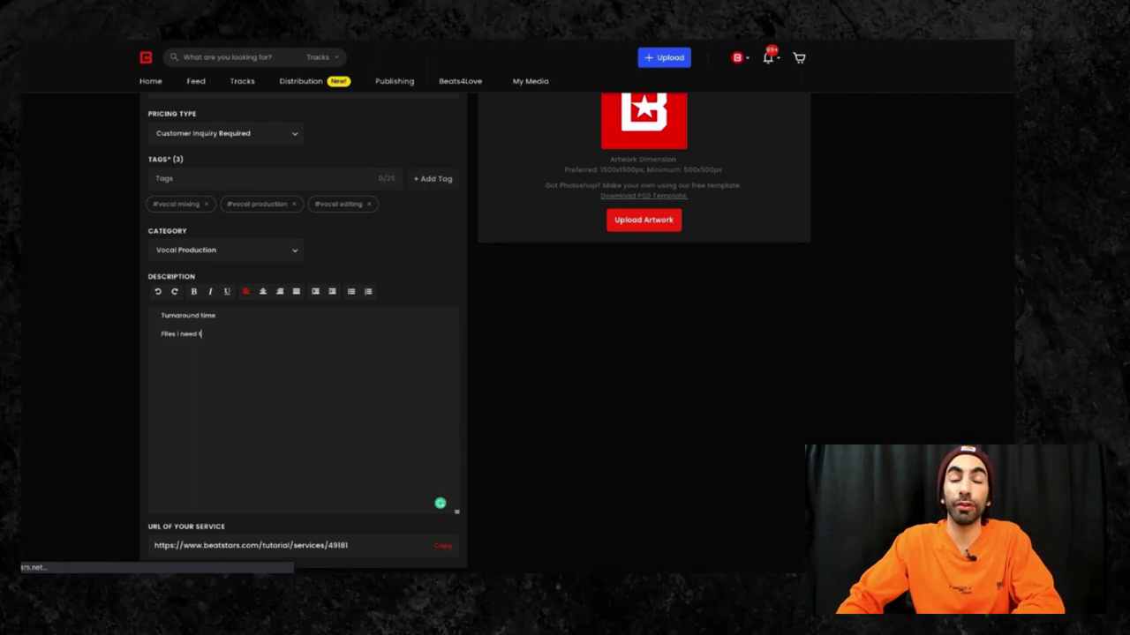
text( get started)
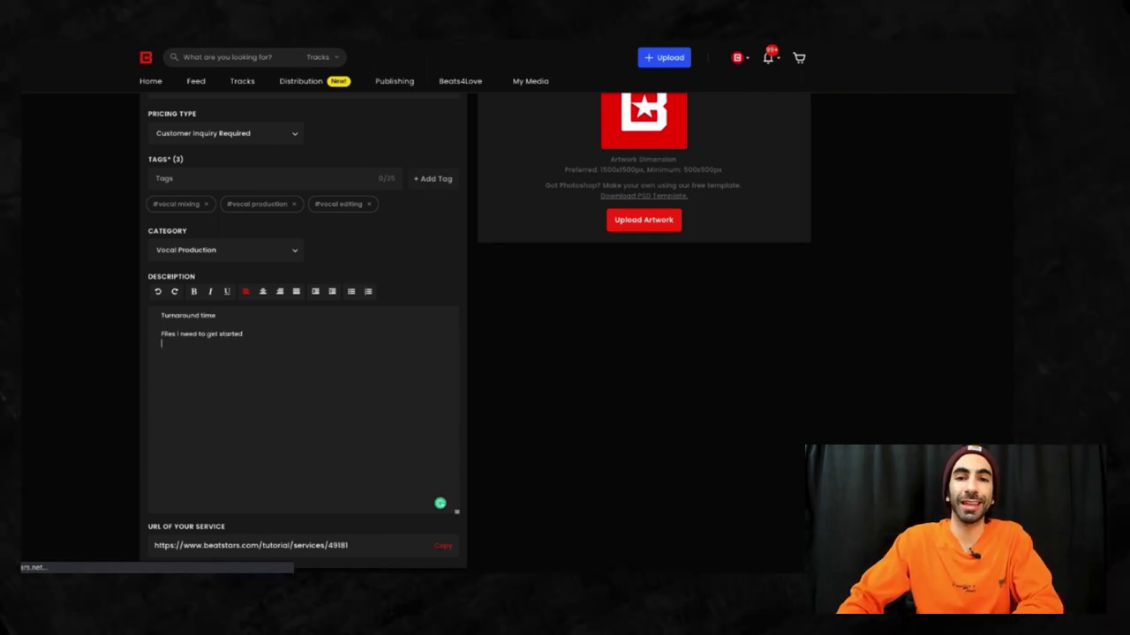
key(Return)
text(x)
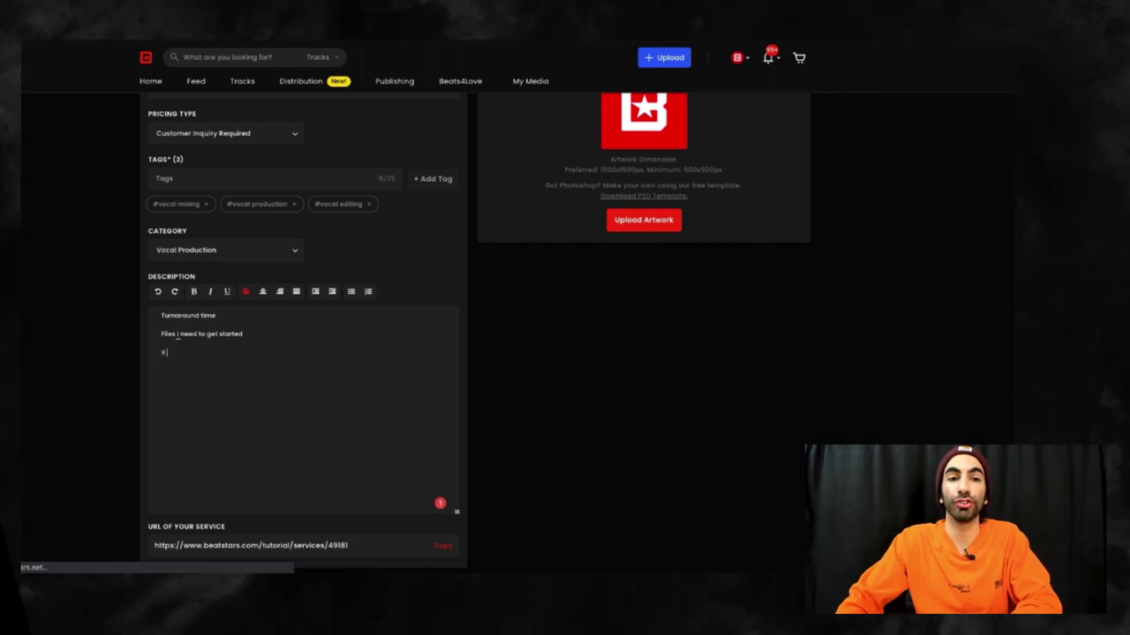
text(Numevisi)
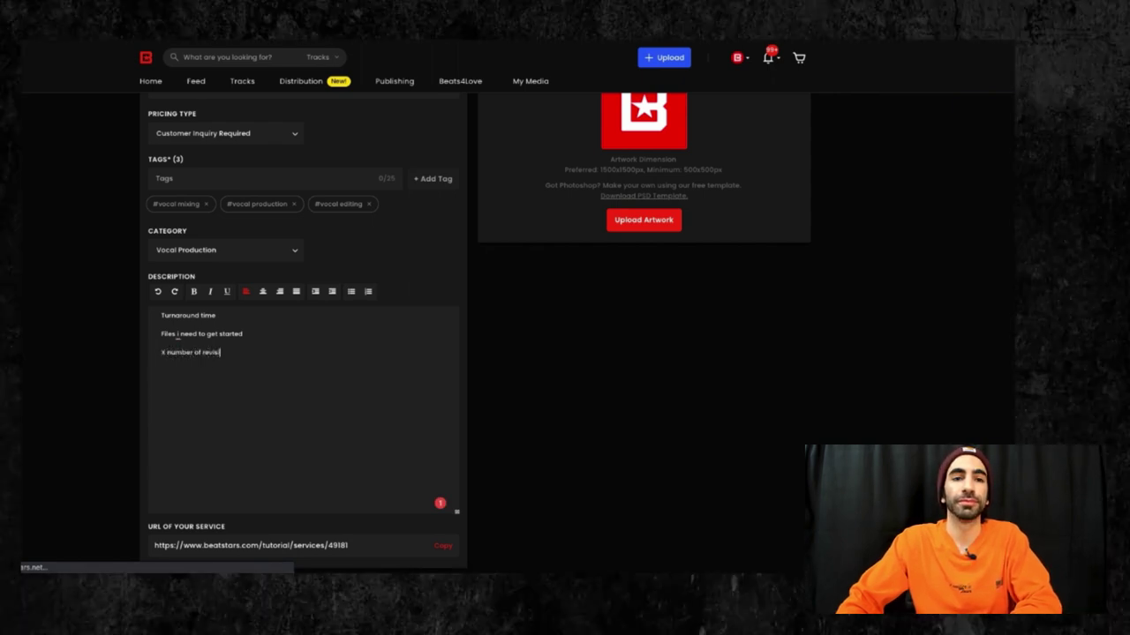
text(ons)
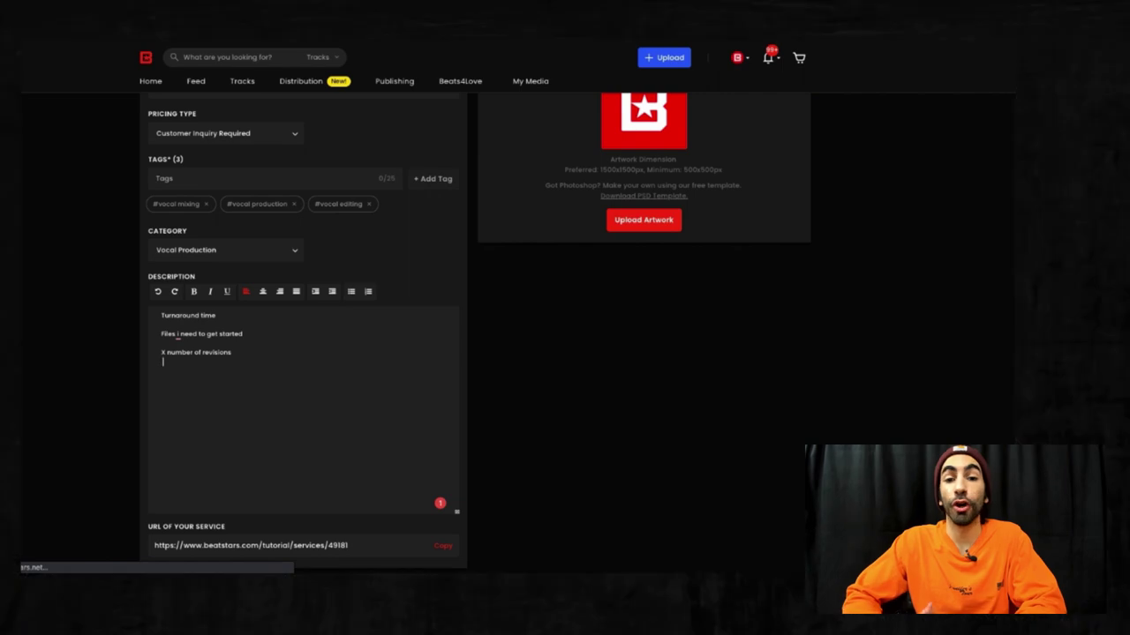
text(email m)
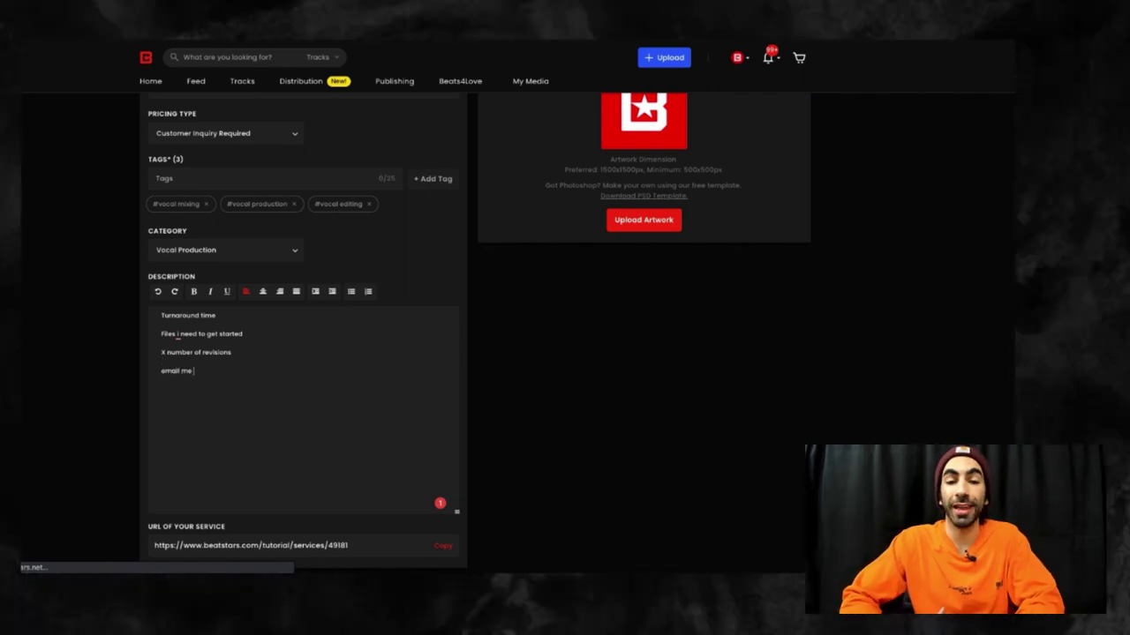
text(ere)
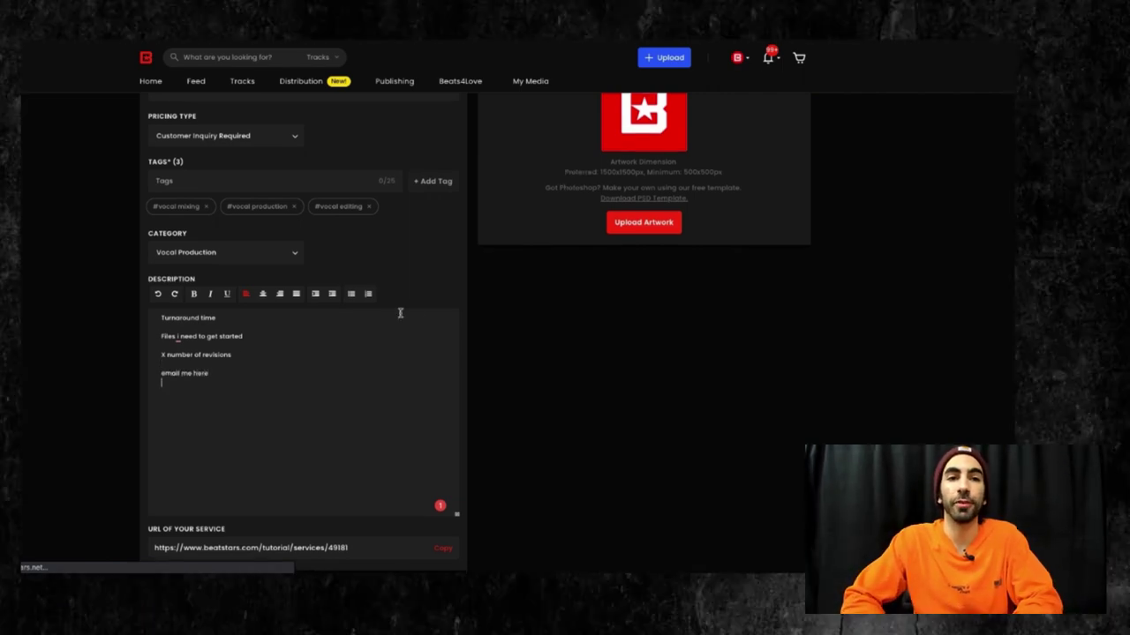
- Save the Vocal Mixing service and open its quote request form
scroll(481, 374, down, 3)
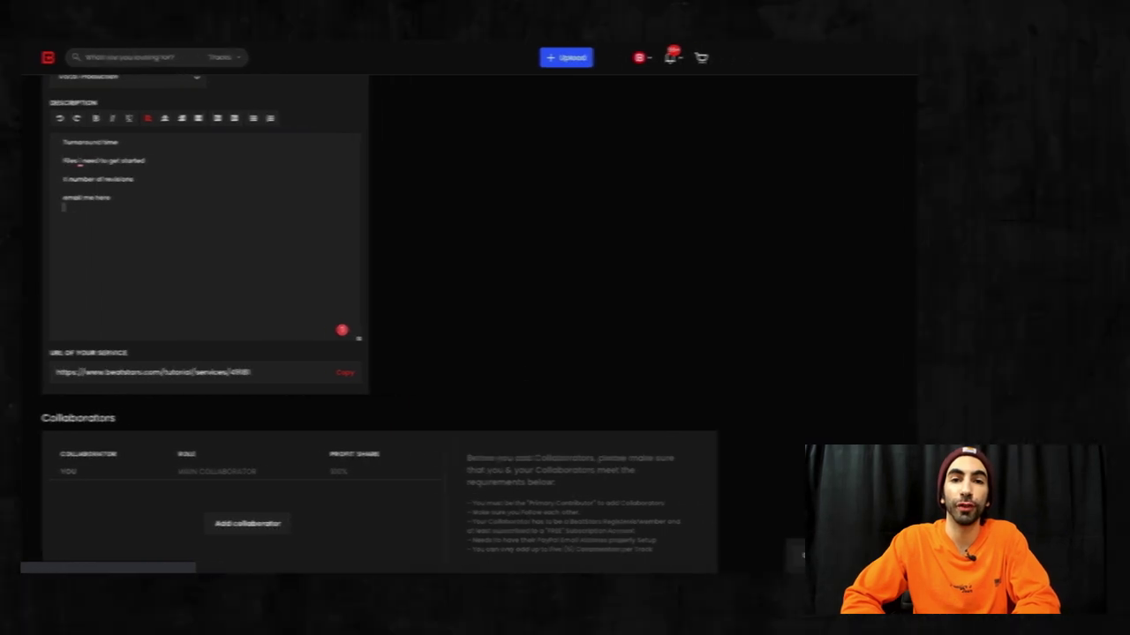
click(771, 561)
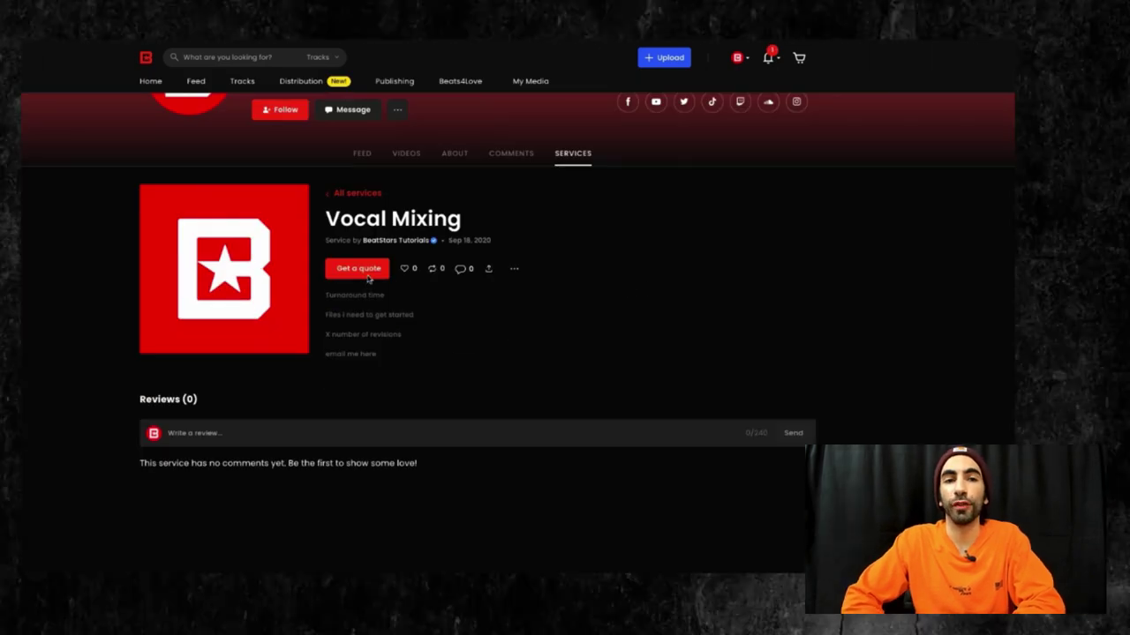
click(359, 270)
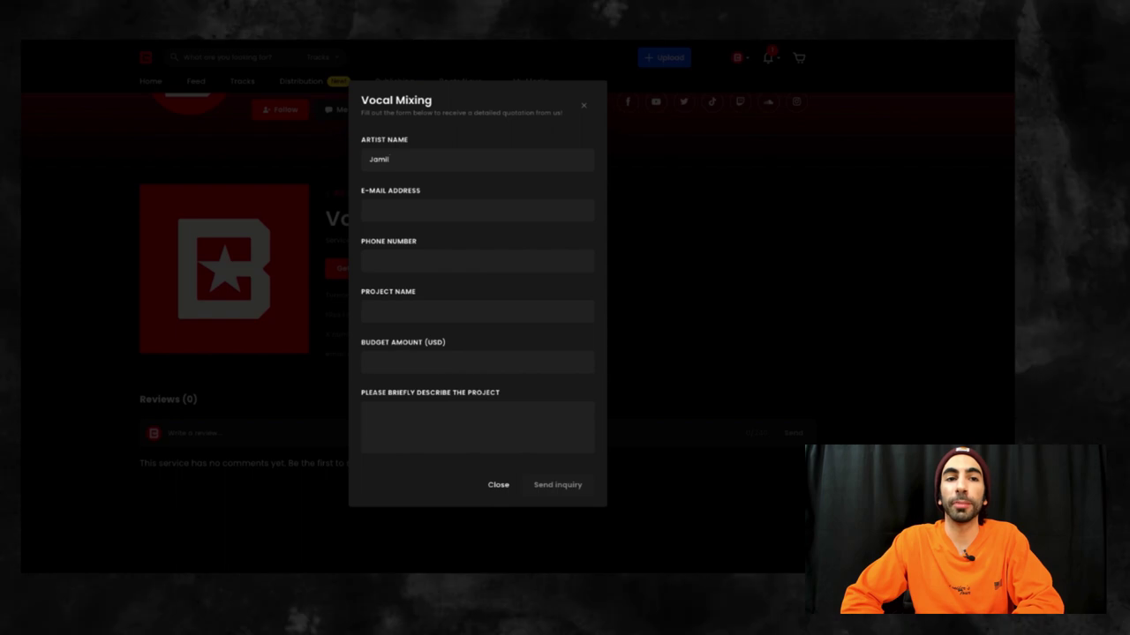
- Submit a test inquiry with e-mail, phone number, project 'Test', 10.00 budget and description
click(420, 212)
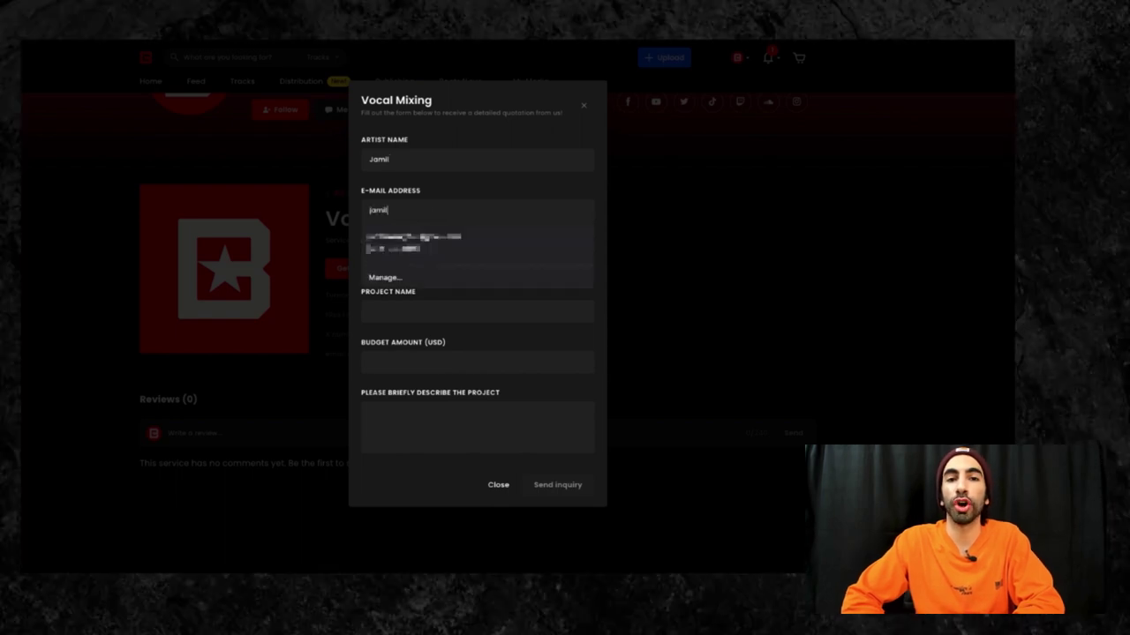
text(@beatstars.com)
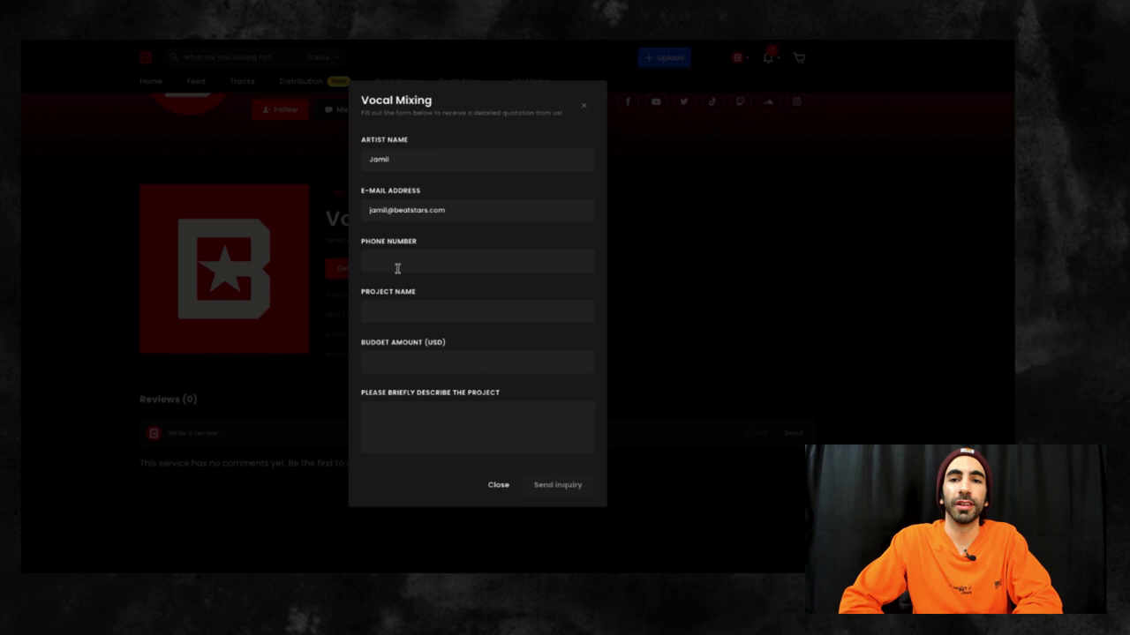
click(397, 269)
text(111)
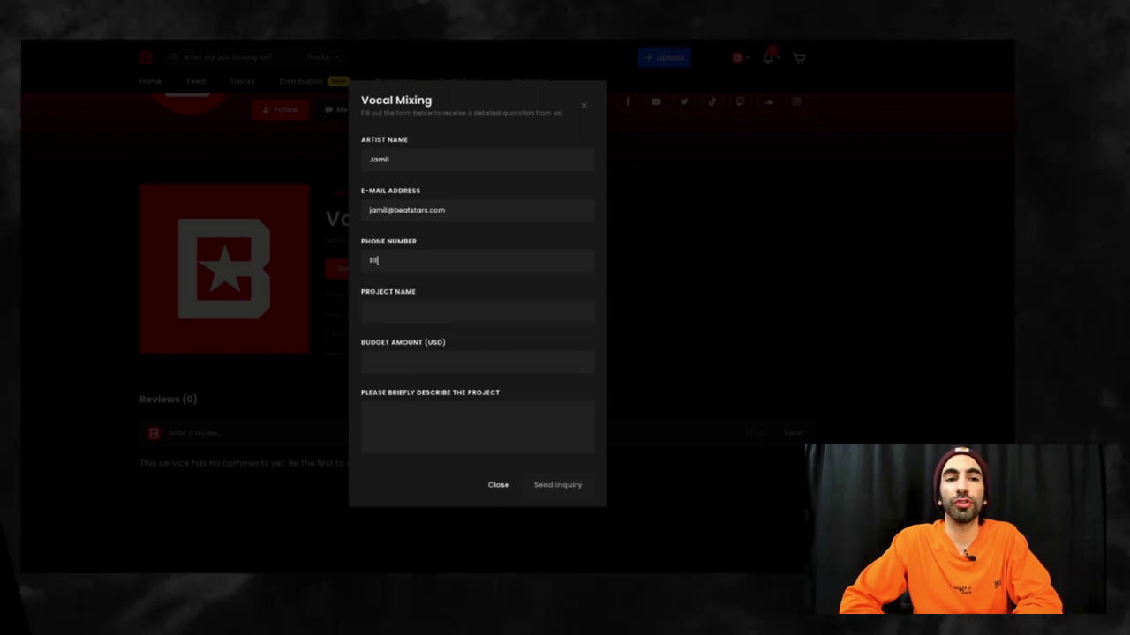
text(1111111)
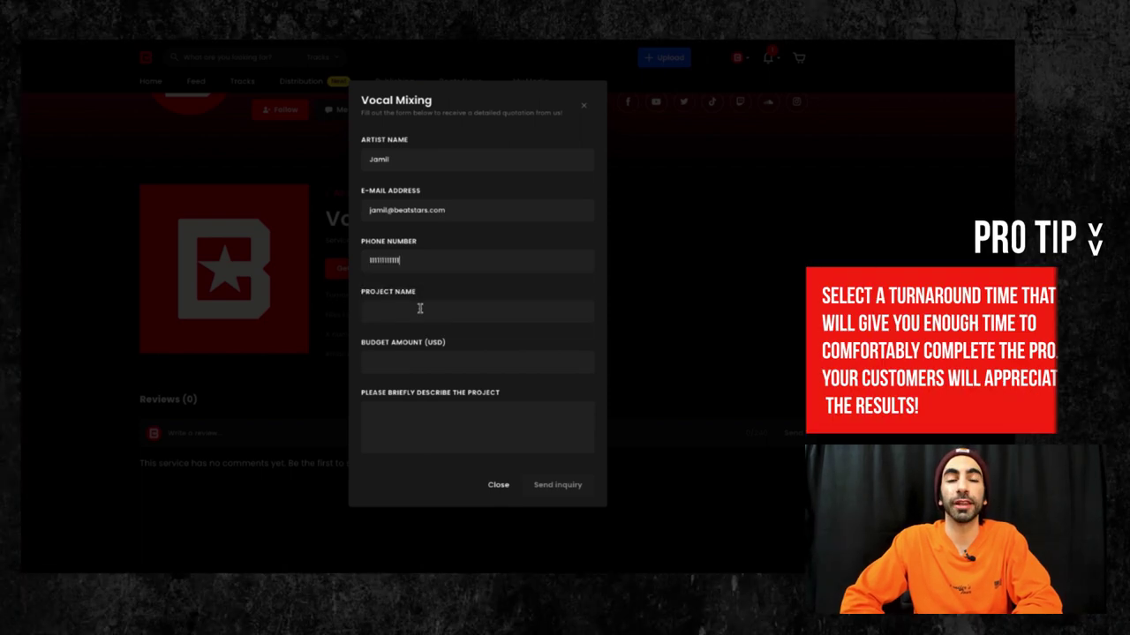
click(420, 308)
text(est)
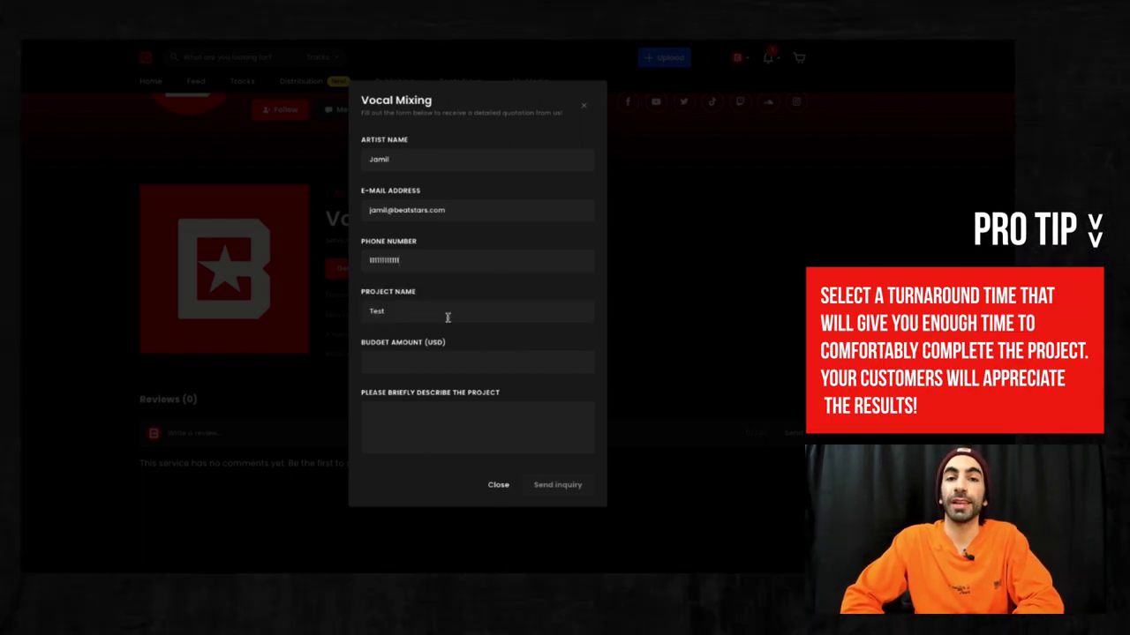
click(443, 364)
text(10)
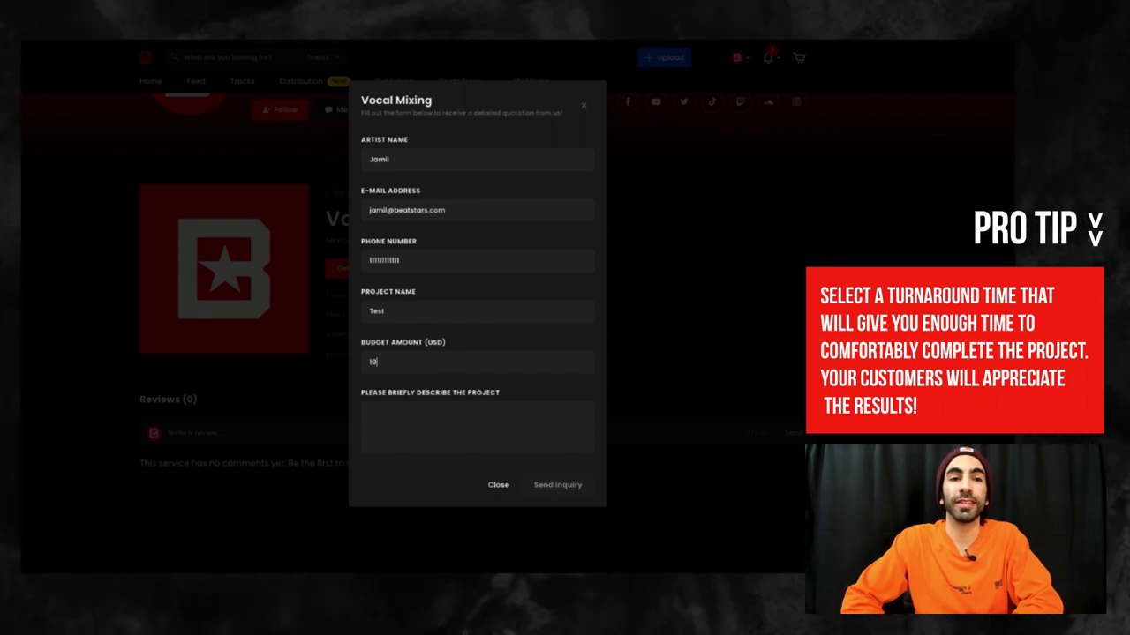
text(.00)
click(432, 414)
text(Test)
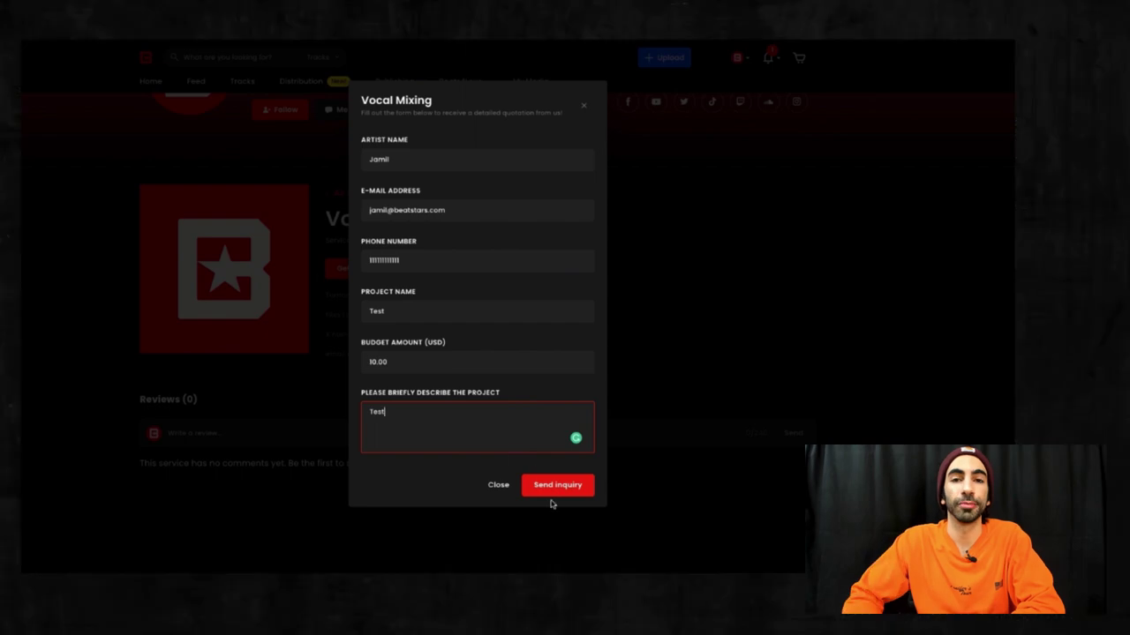
click(552, 484)
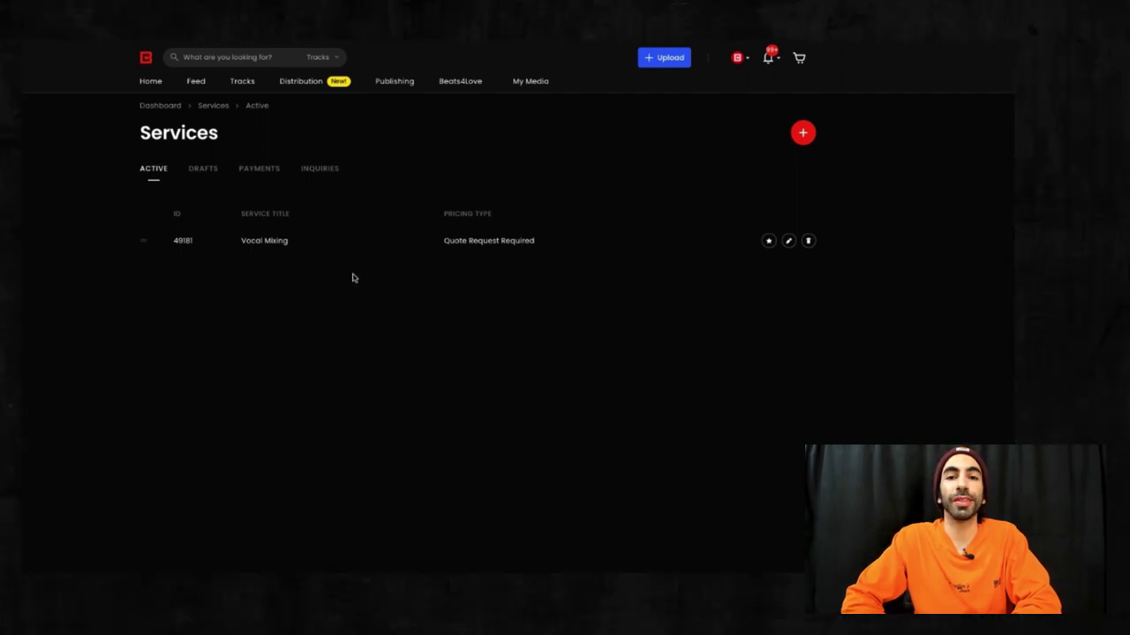
- Open the pending Test inquiry from the Inquiries tab and begin a quote for it
click(321, 170)
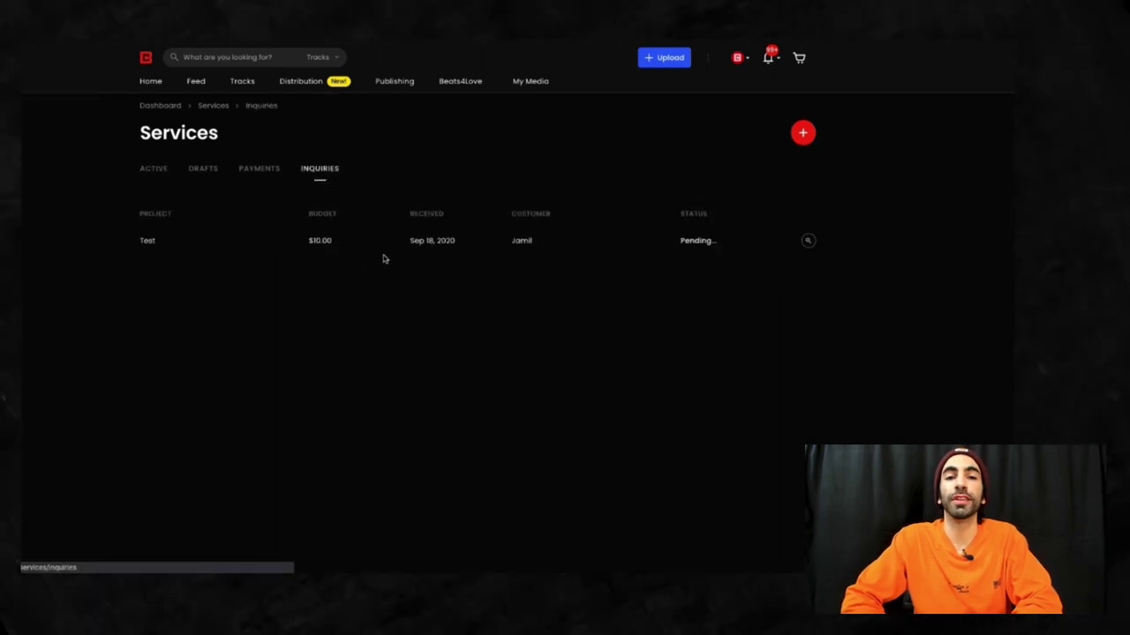
click(809, 241)
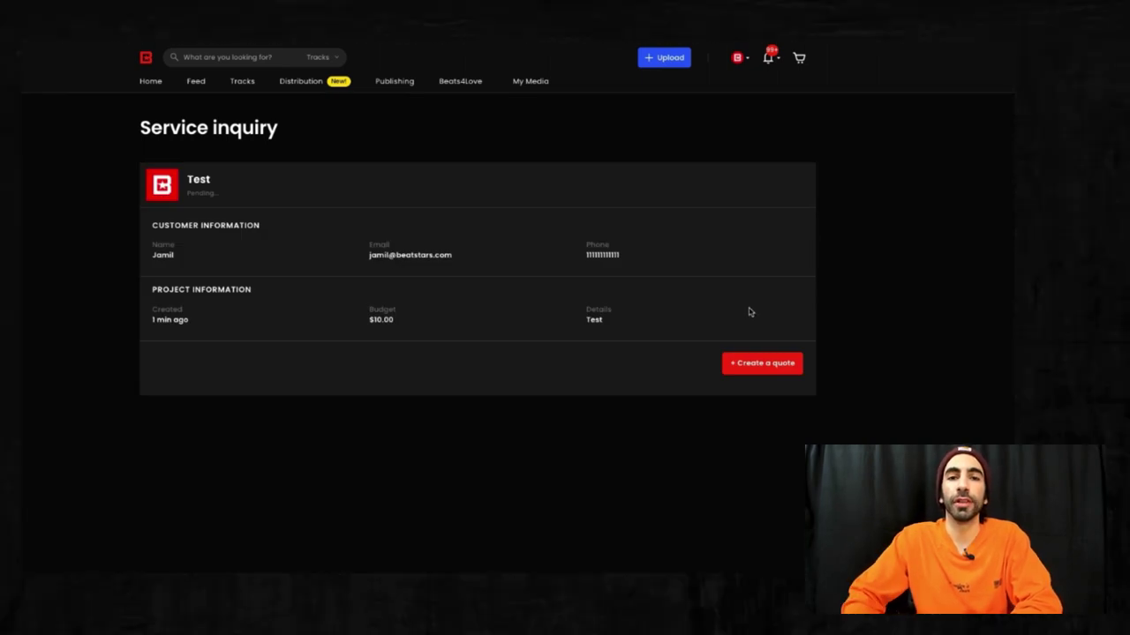
click(754, 365)
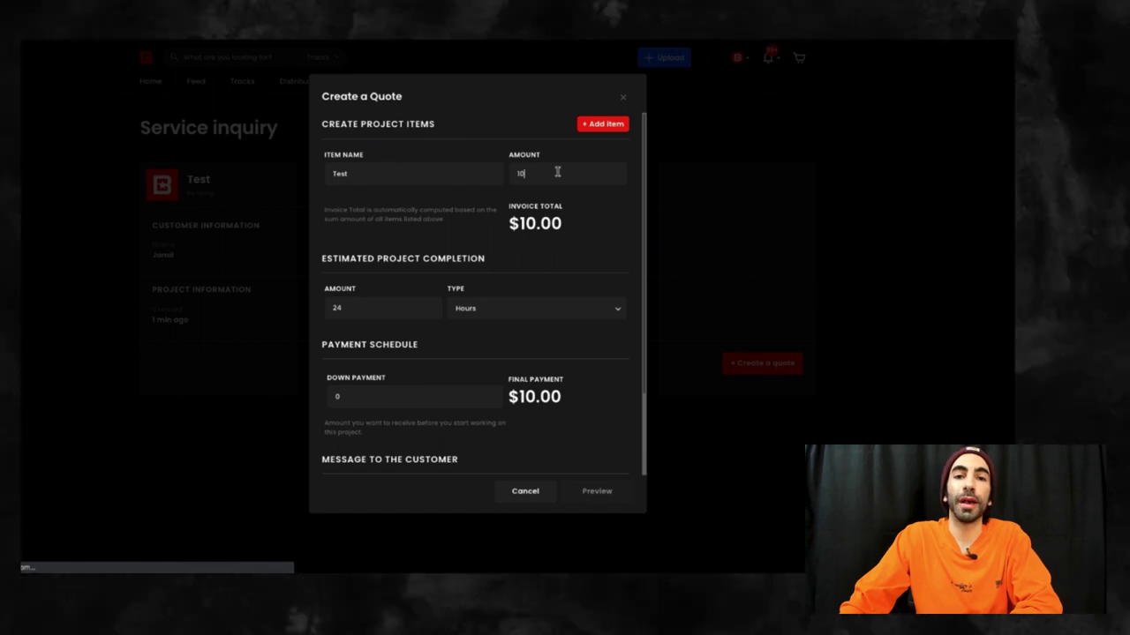
- Set the quote item amount to 20.00 and the completion time to 2 days
key(BackSpace)
text(2)
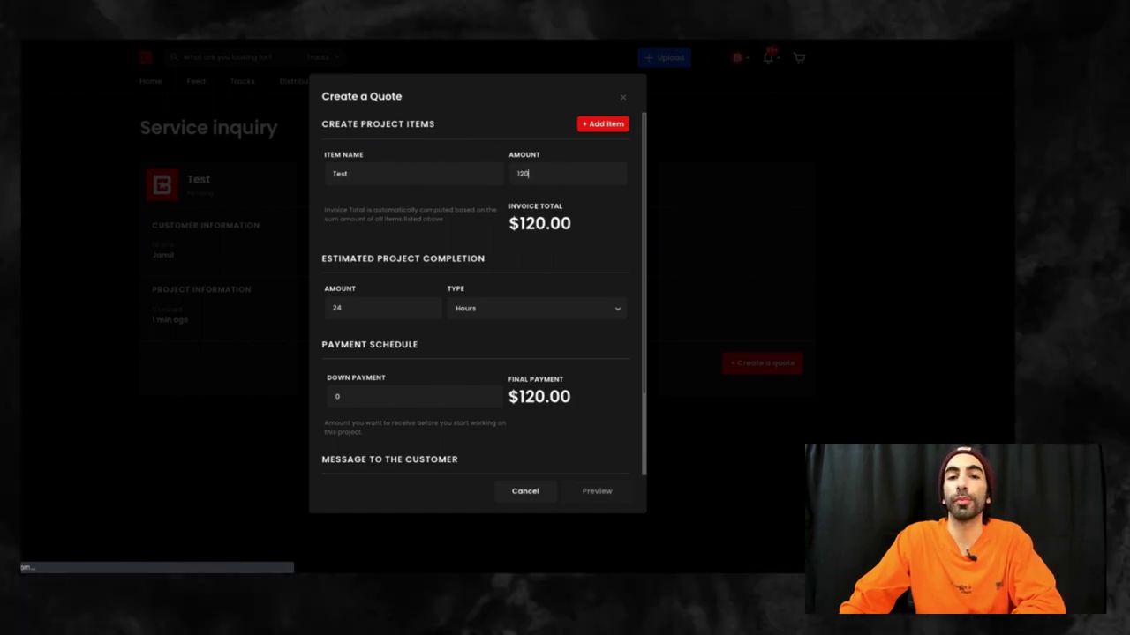
key(BackSpace)
key(BackSpace)
key(BackSpace)
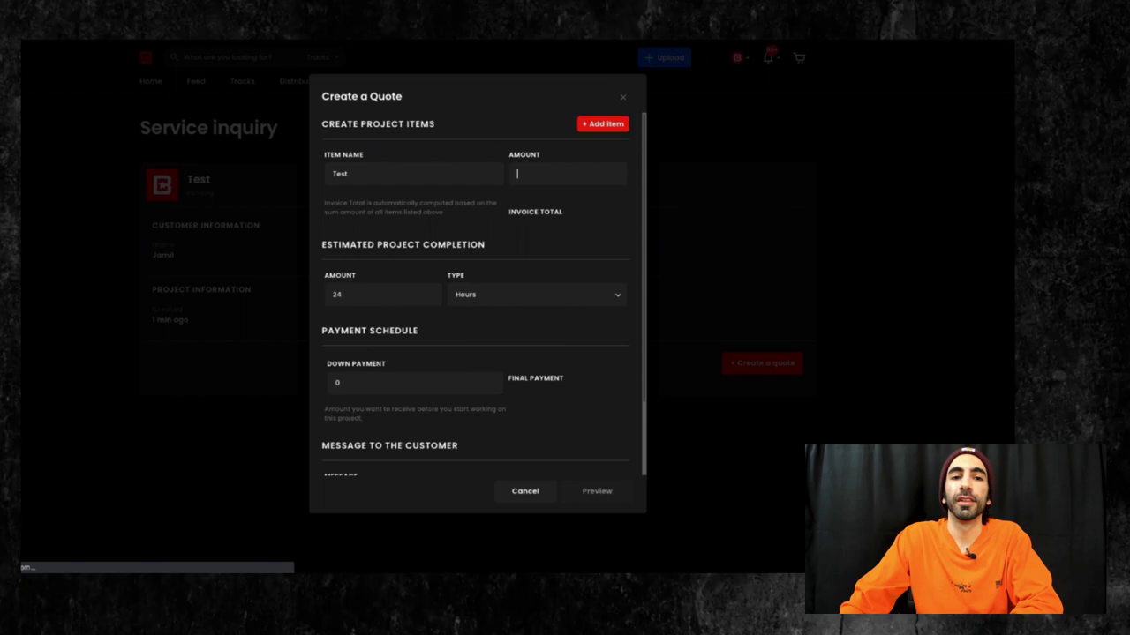
text(20.00)
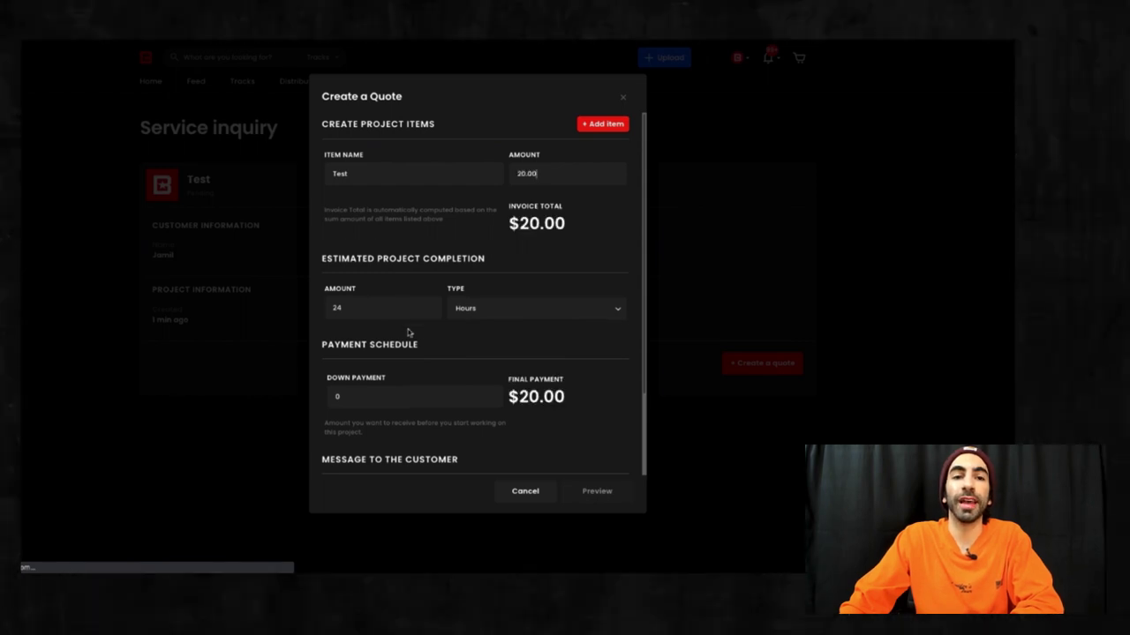
click(542, 310)
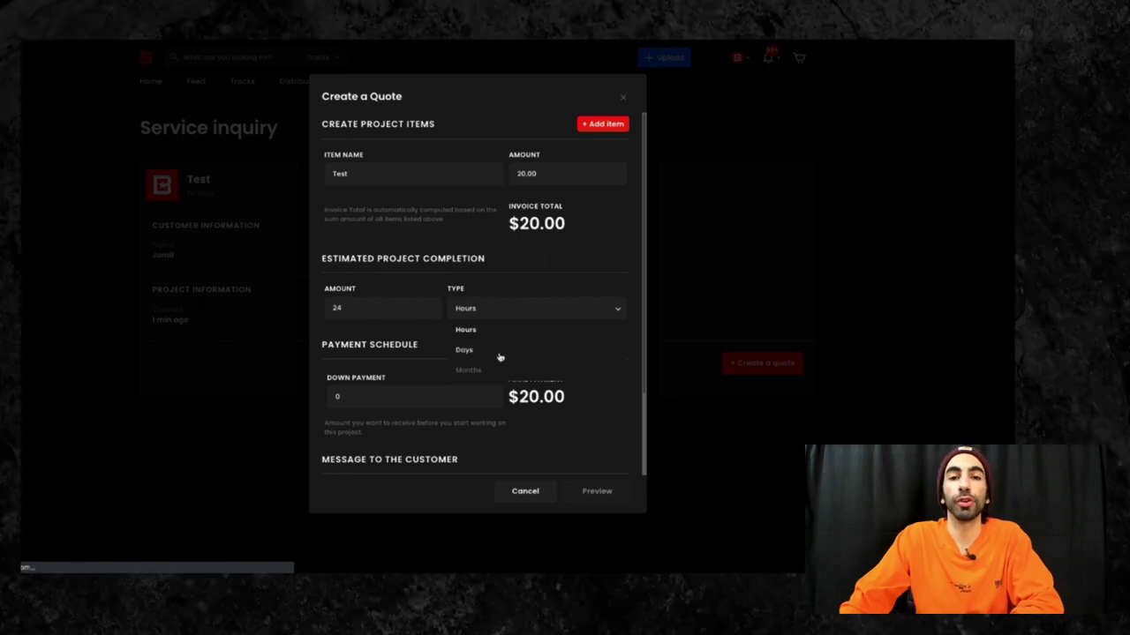
click(497, 351)
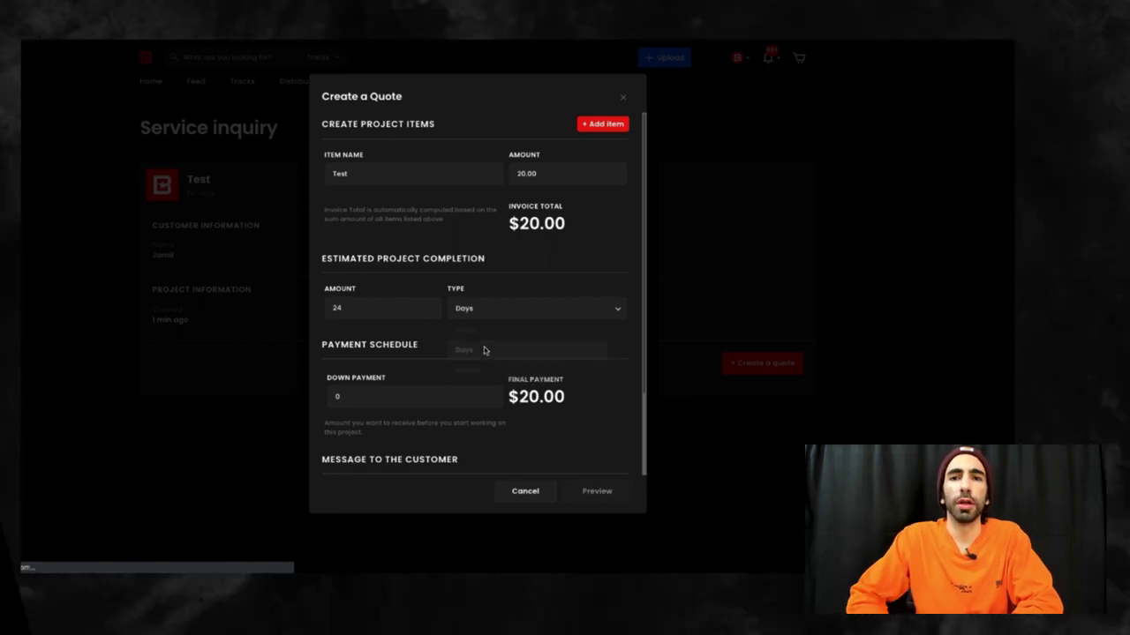
click(355, 305)
key(BackSpace)
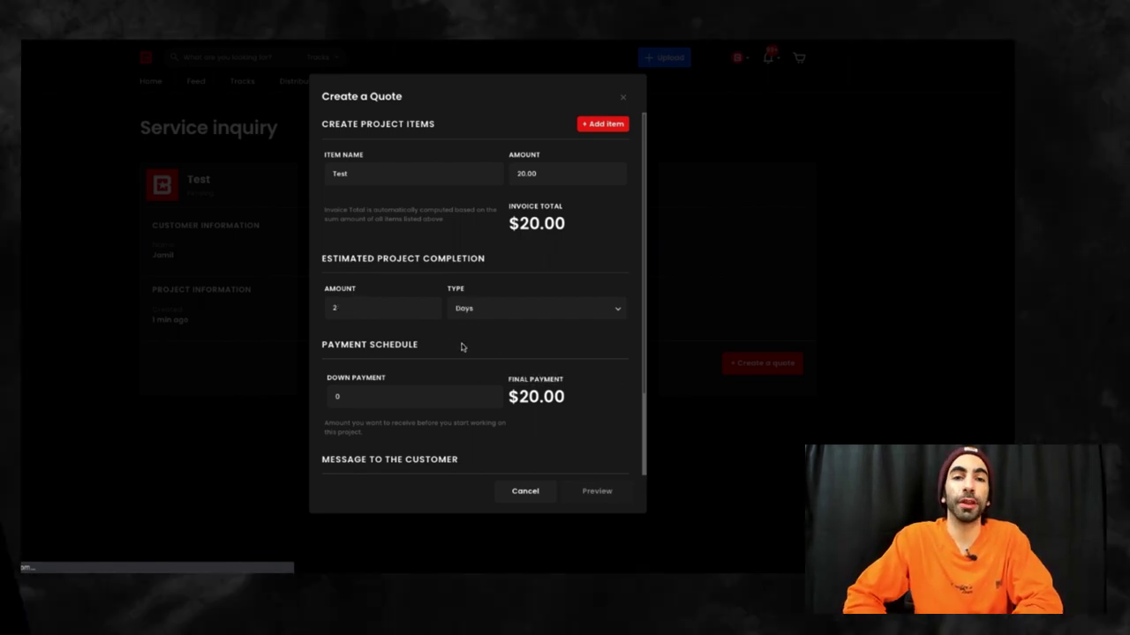
- Add a 10.00 down payment and the message 'Thanks for shopping with us! I will start on this ASAP'
scroll(453, 354, down, 2)
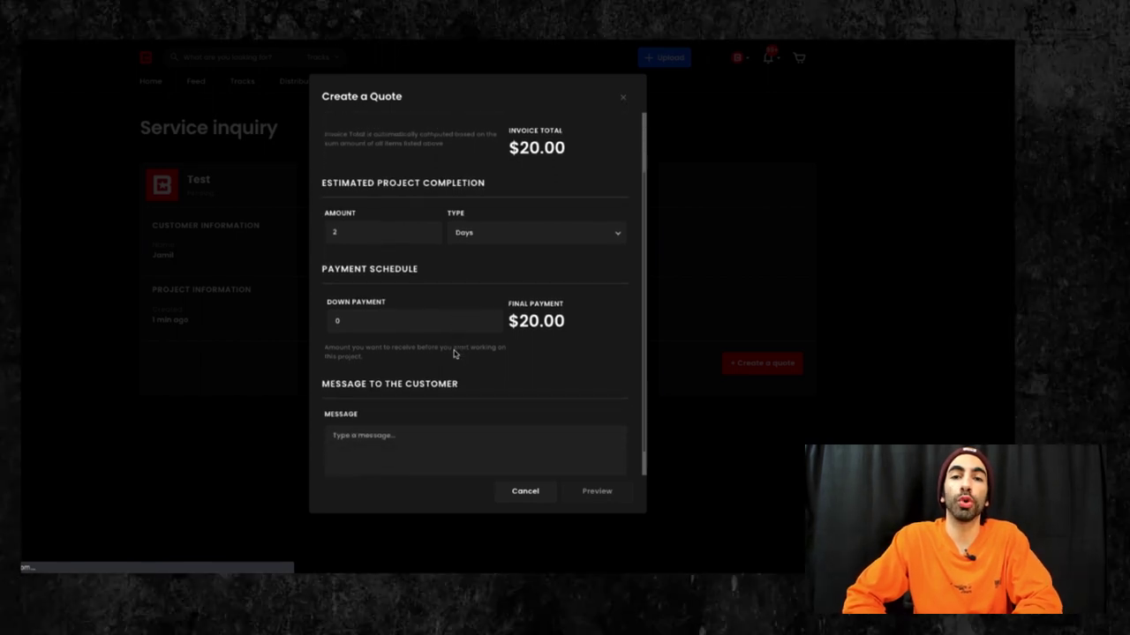
scroll(454, 353, down, 1)
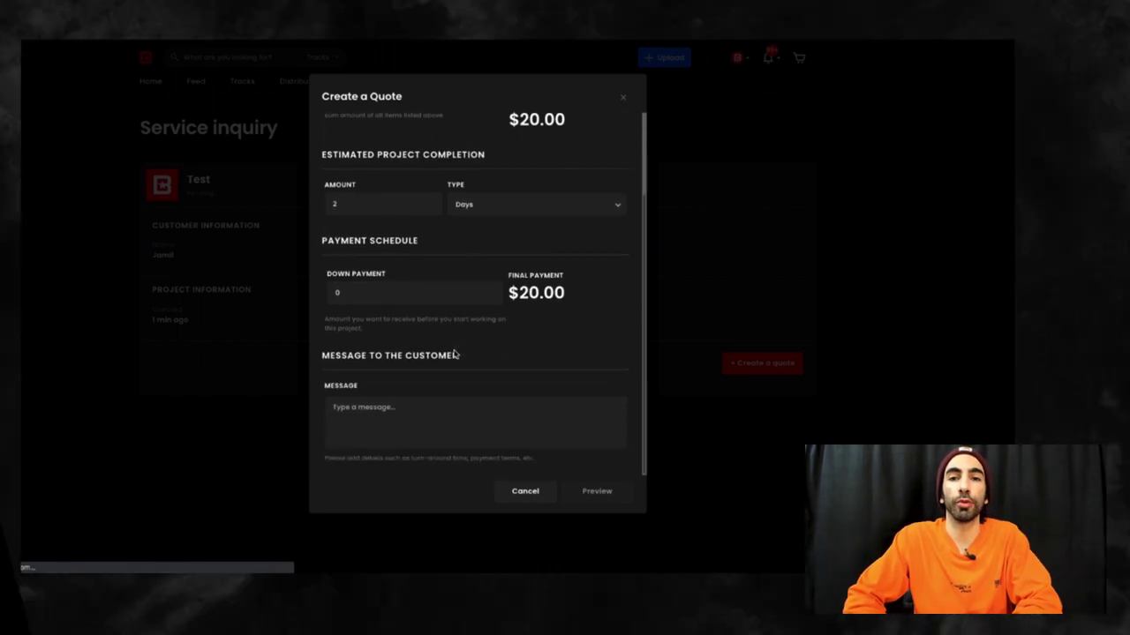
click(398, 295)
text(10)
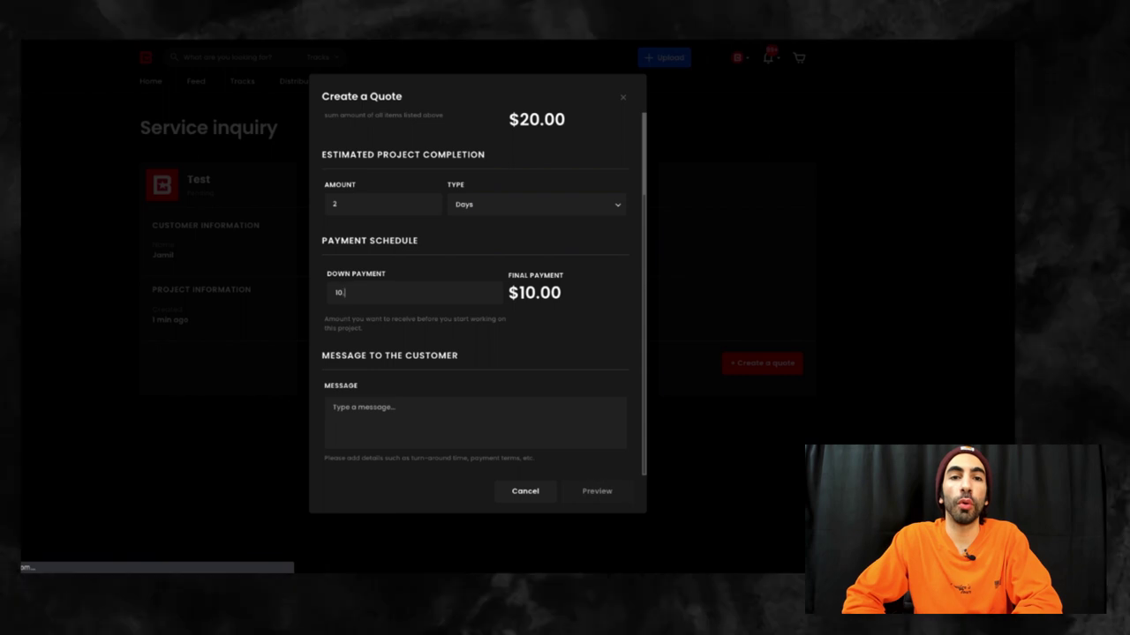
text(.00)
click(479, 422)
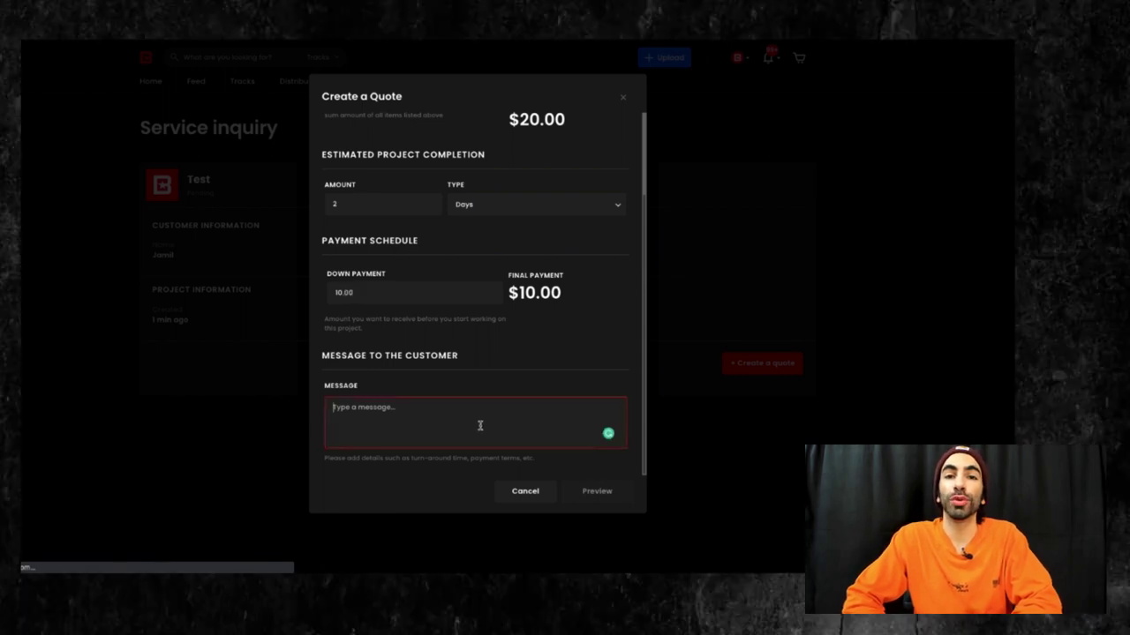
text(Thanks for sho)
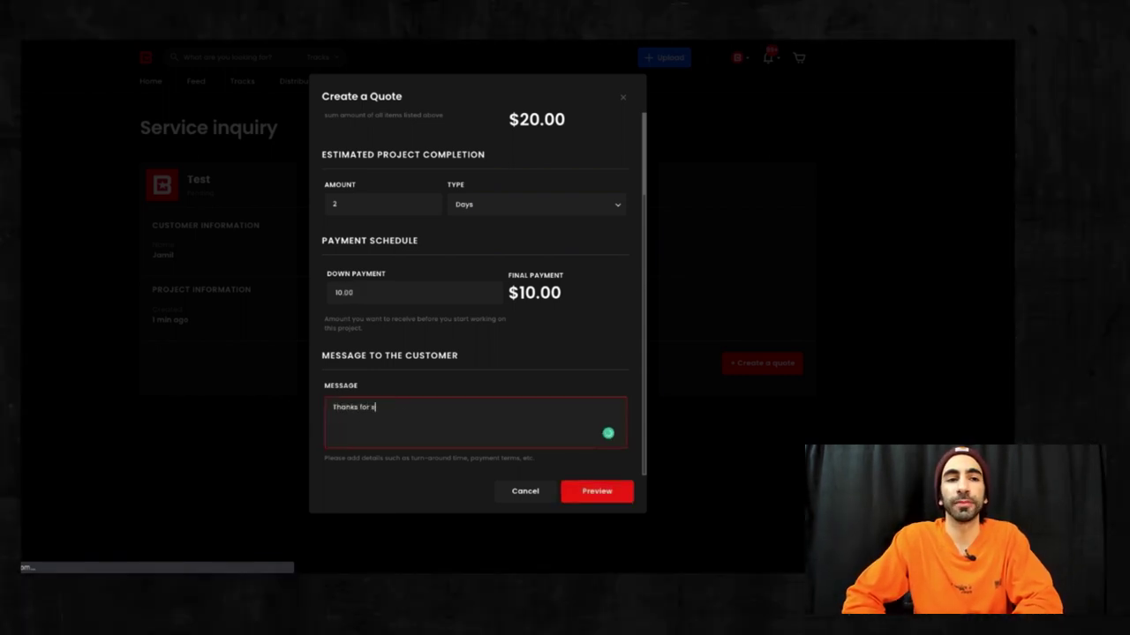
text(pping with)
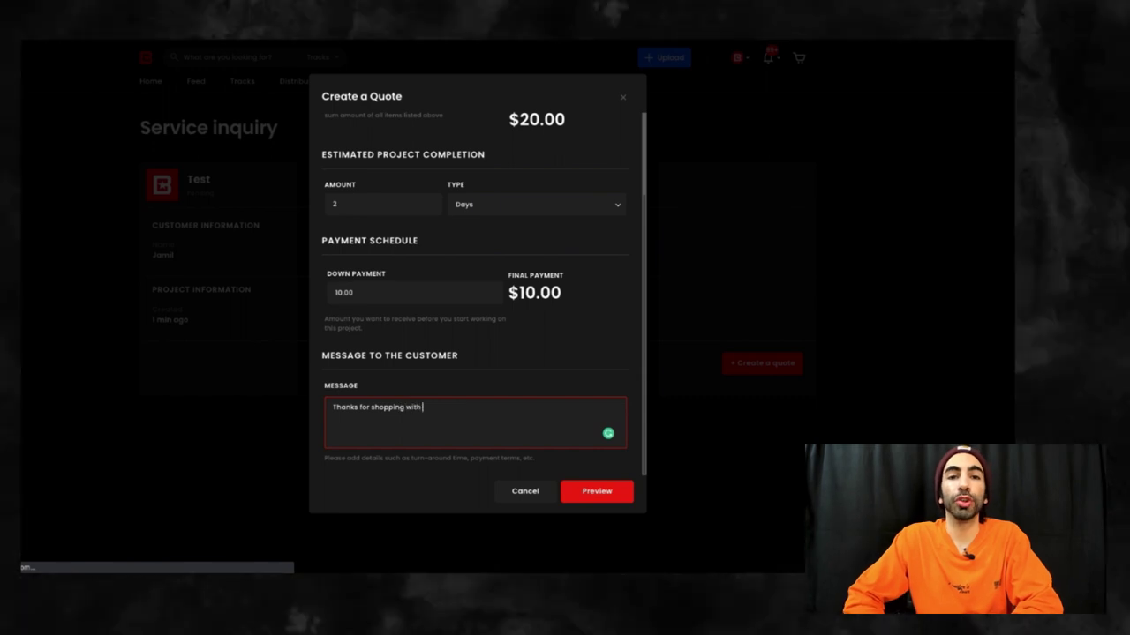
text( us! )
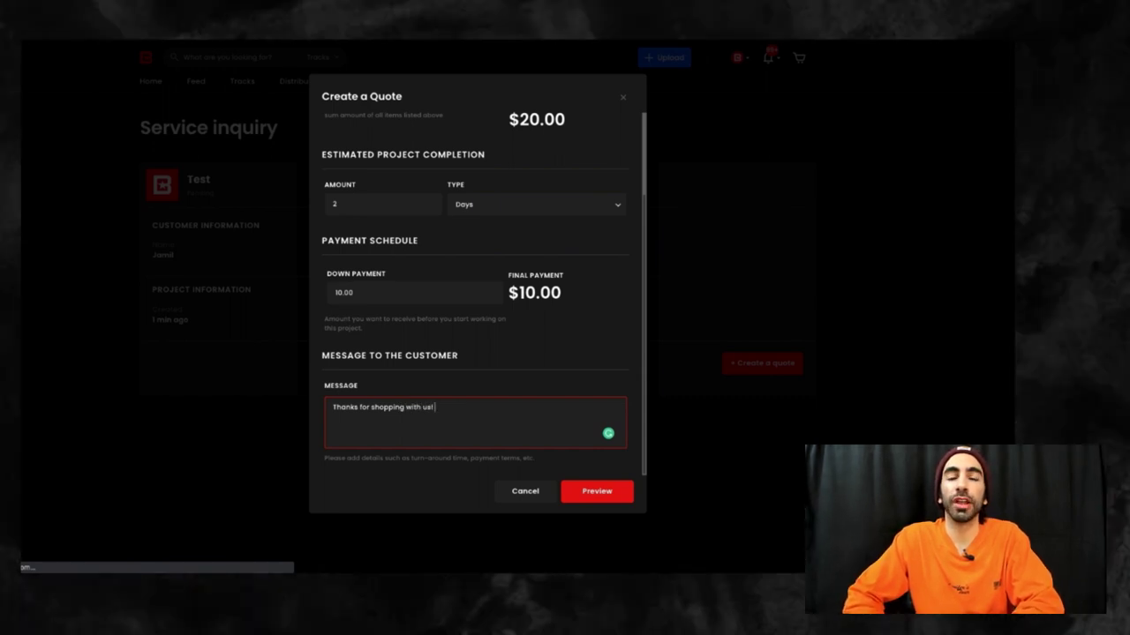
text(I will start o)
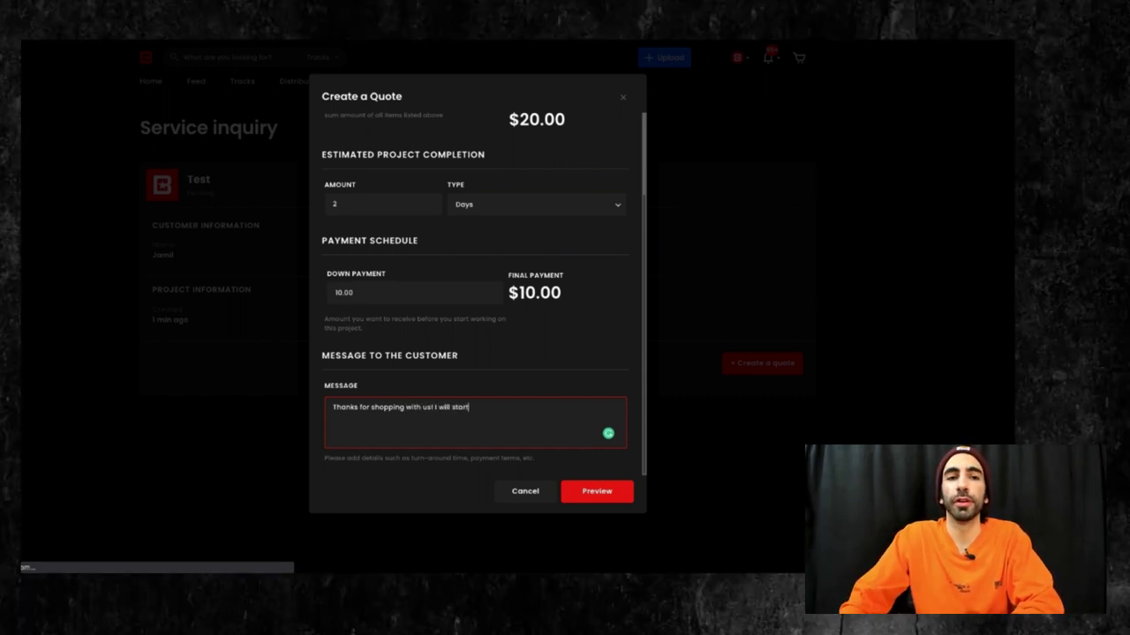
text(n this ASAP)
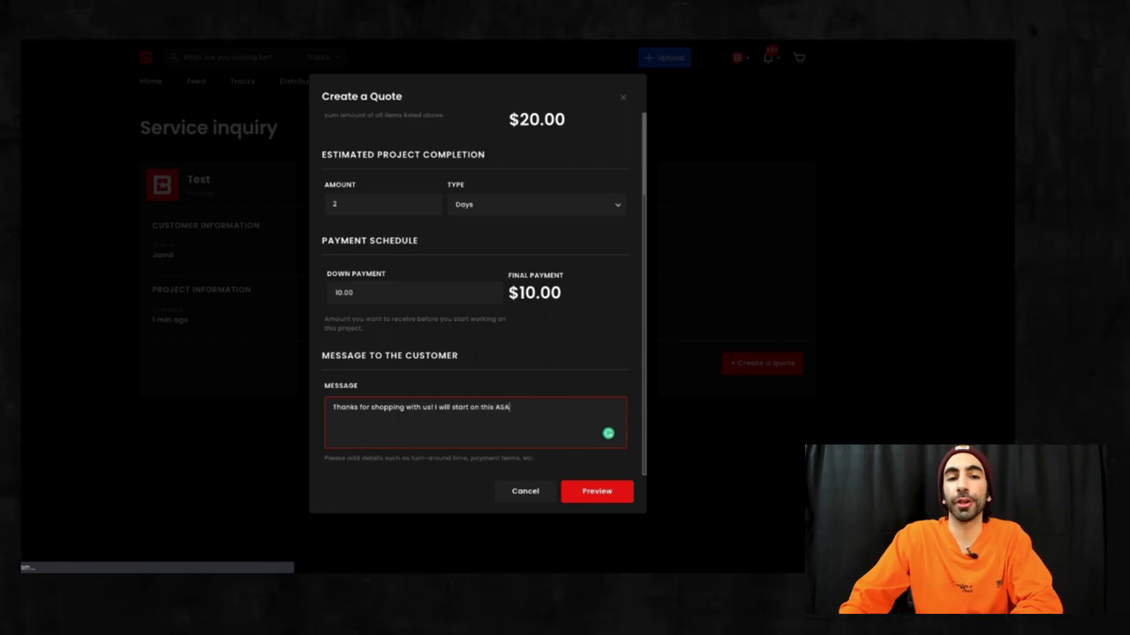
click(451, 486)
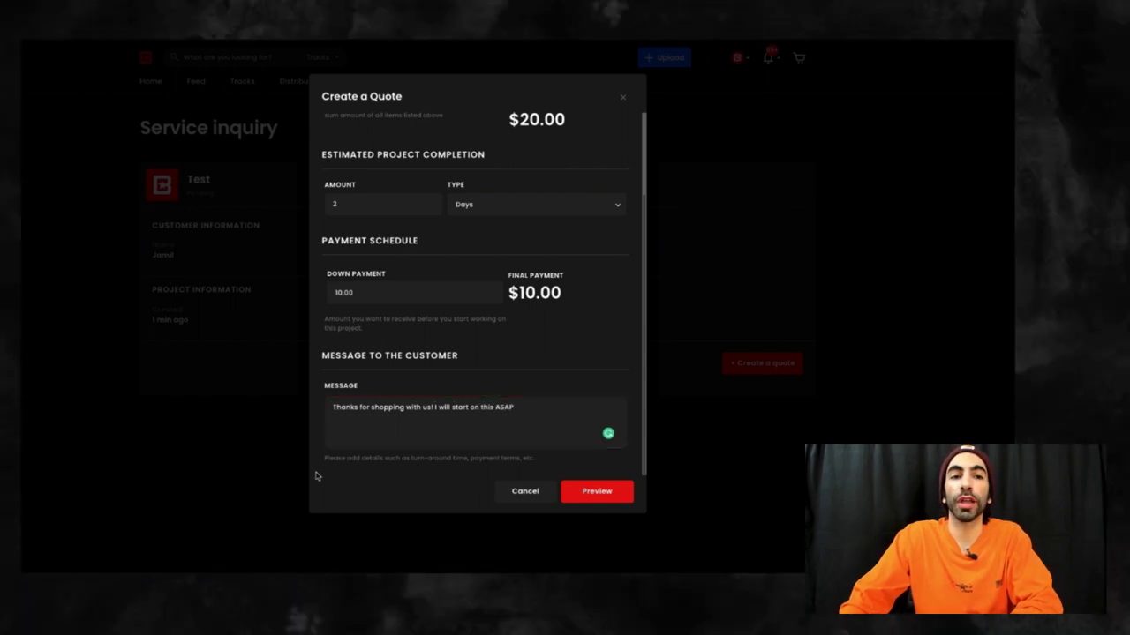
- Preview the $20.00 Test quote summary, then send it to the customer
click(592, 494)
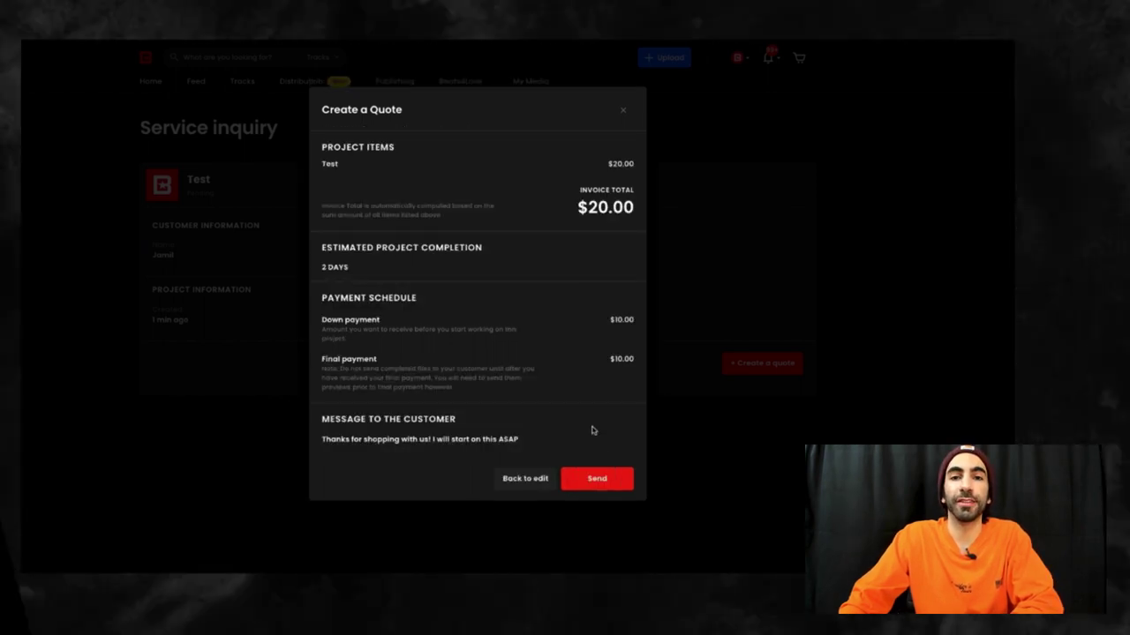
click(597, 481)
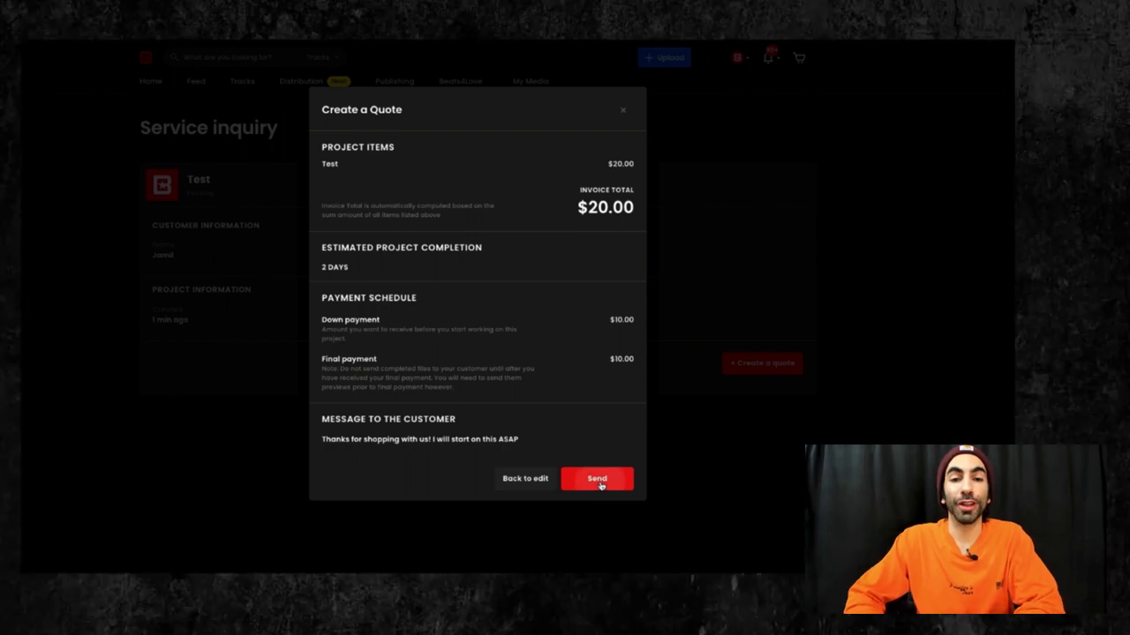